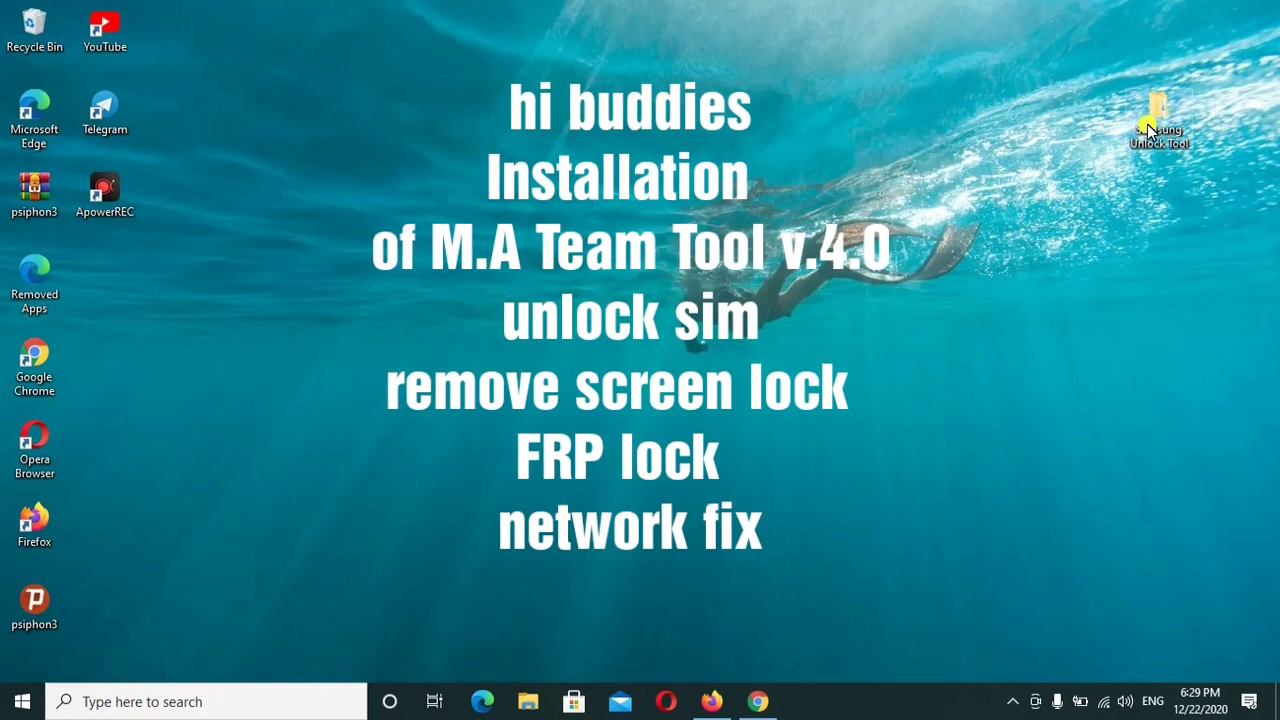
# Step: Open the Samsung Unlock Tool folder on the desktop and extract its ZIP archive into the same folder
pyautogui.doubleClick(1148, 128)
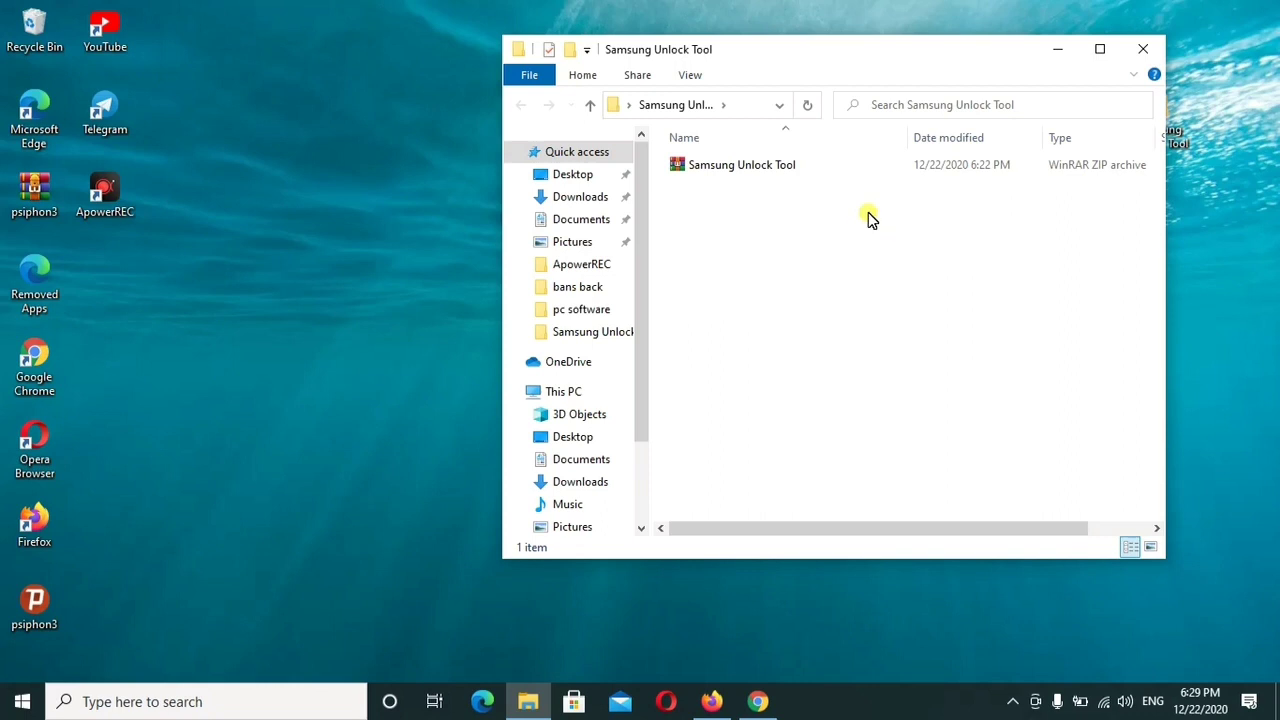
pyautogui.rightClick(740, 168)
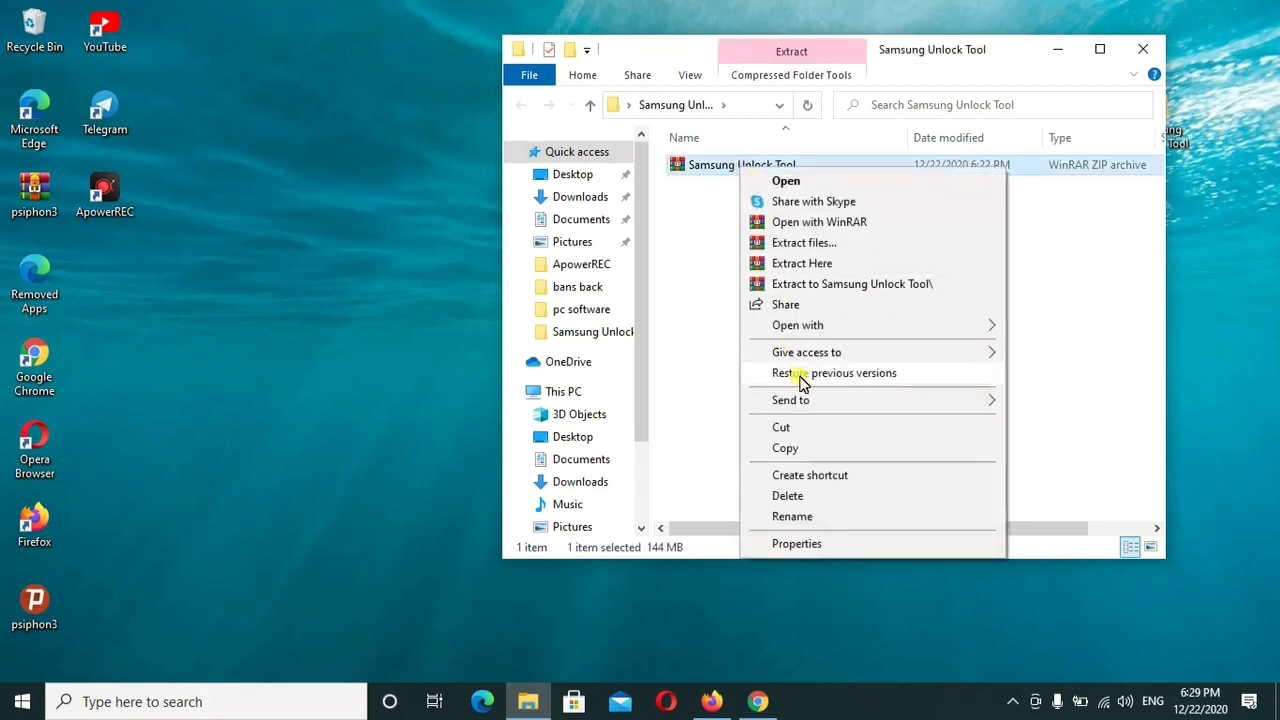
pyautogui.click(812, 264)
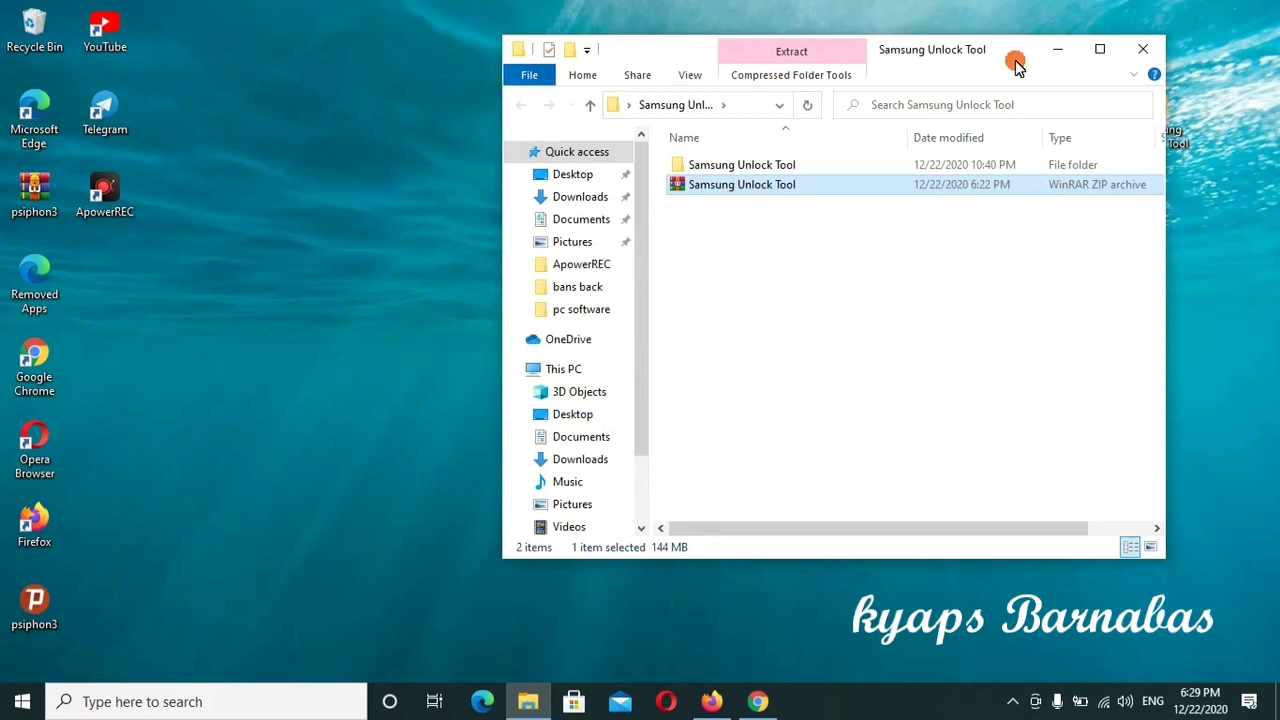
pyautogui.moveTo(1012, 57); pyautogui.dragTo(765, 75)
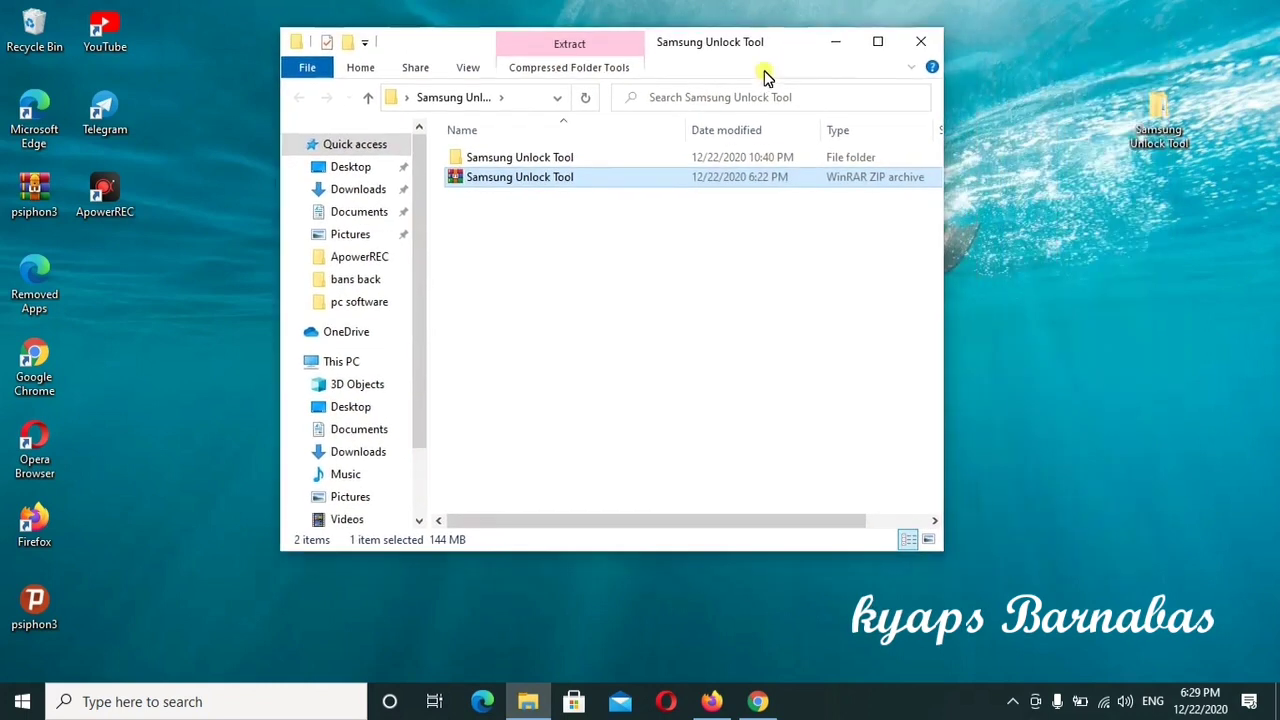
# Step: Open the extracted Samsung Unlock Tool folder and extract the Samsung Unlock Tool V4.0 archive there, supplying the archive password
pyautogui.doubleClick(500, 160)
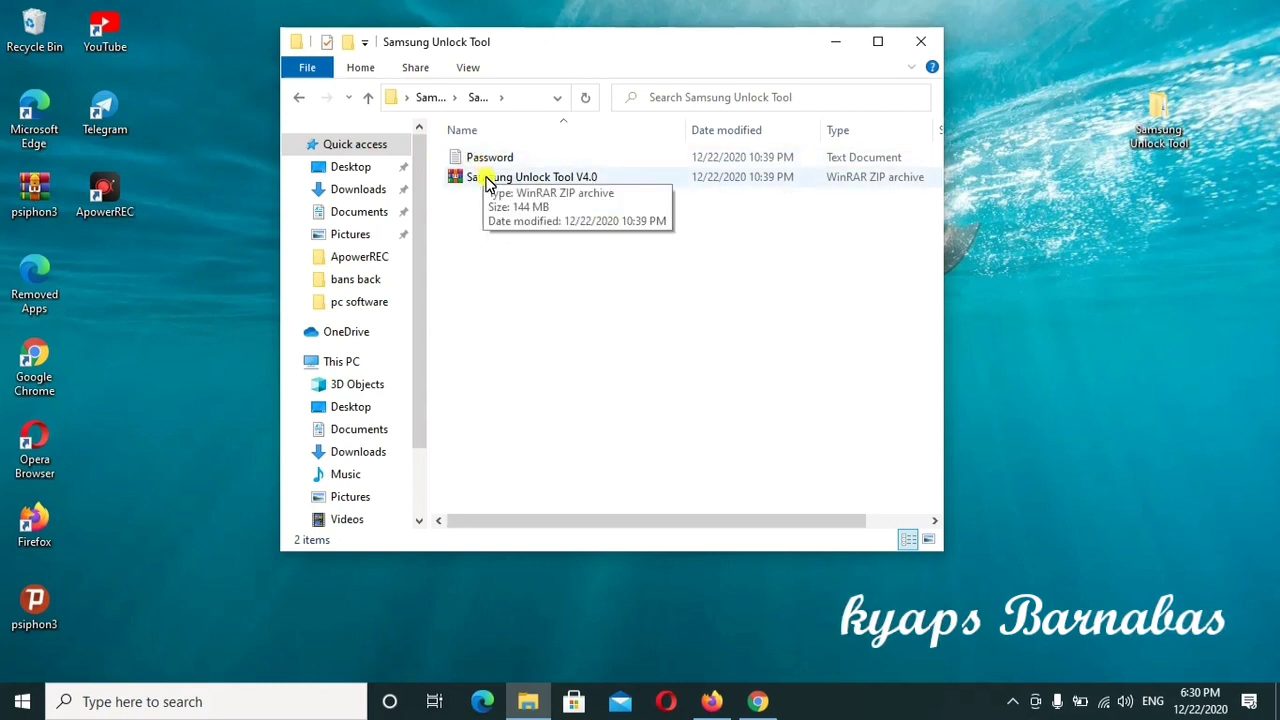
pyautogui.rightClick(487, 180)
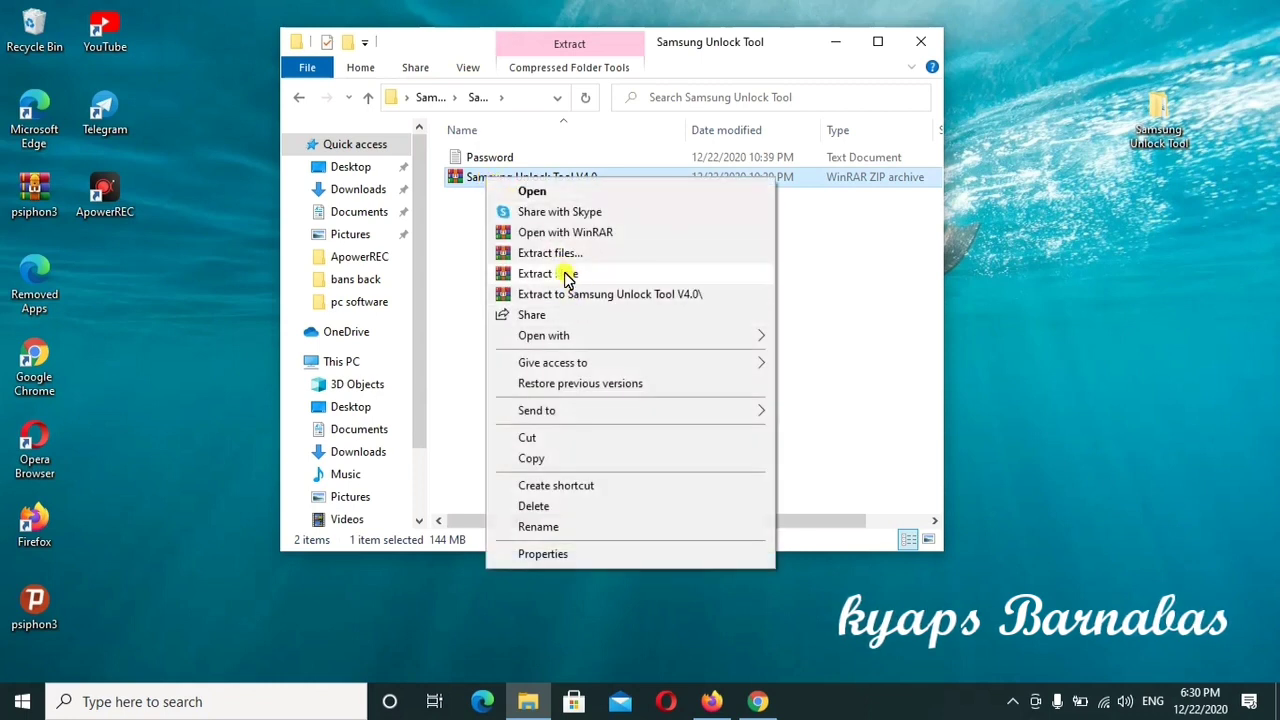
pyautogui.click(567, 275)
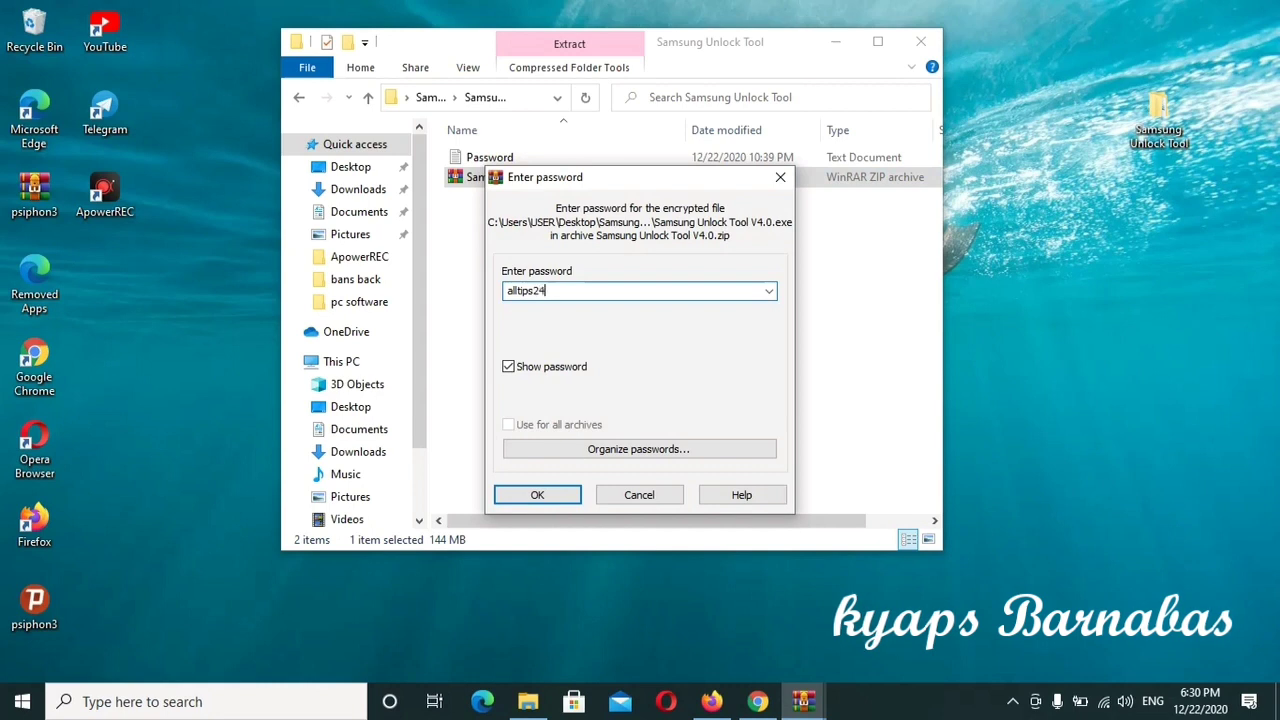
pyautogui.press('Return')
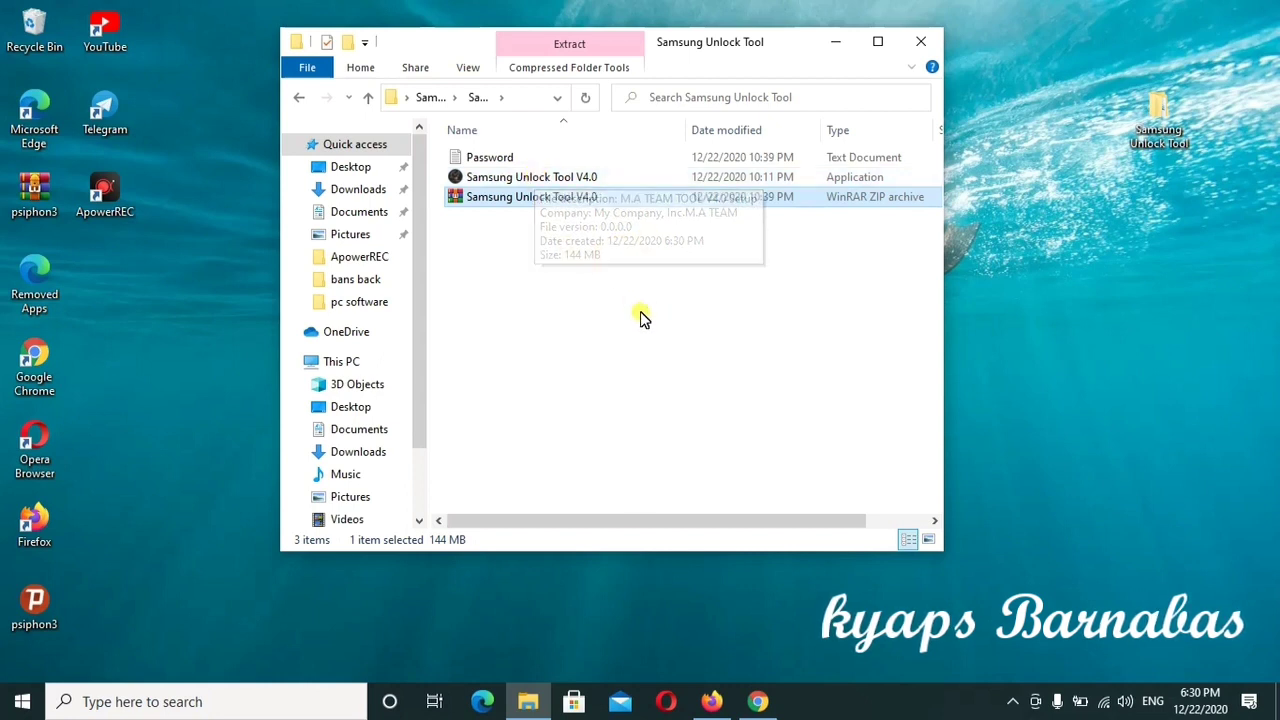
# Step: Run the Samsung Unlock Tool V4.0 installer in English and accept the license agreement
pyautogui.doubleClick(518, 181)
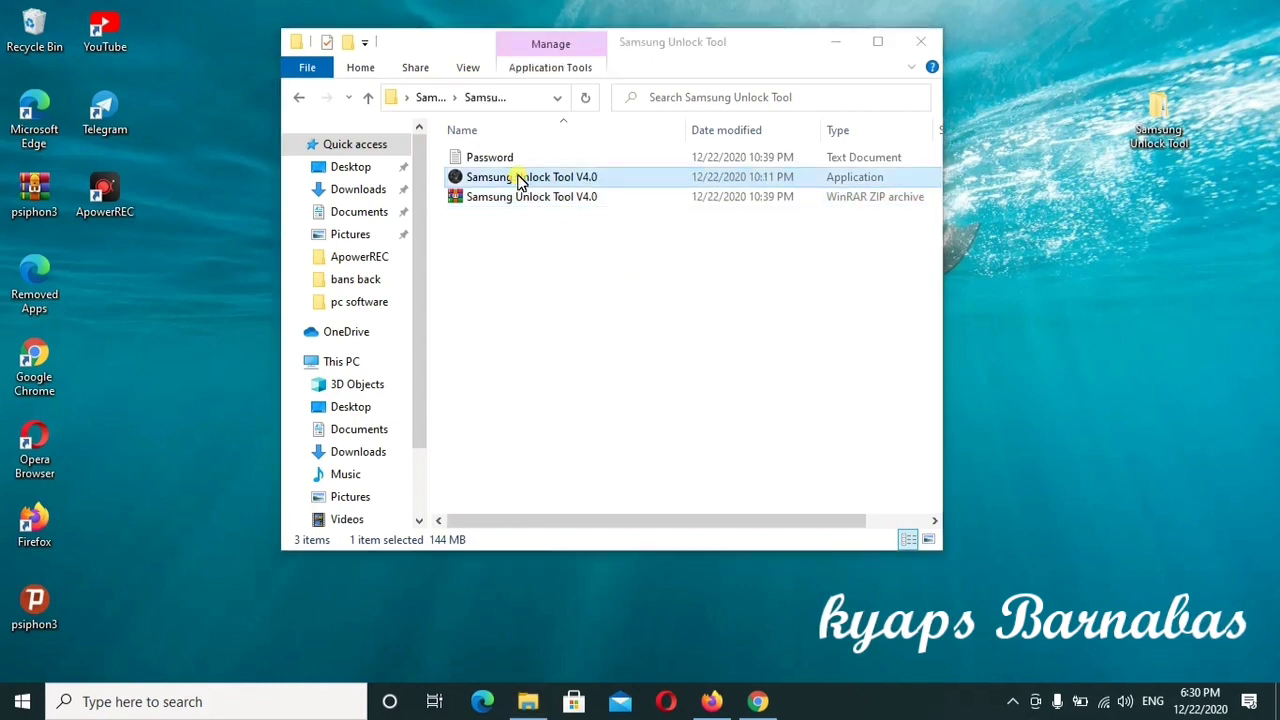
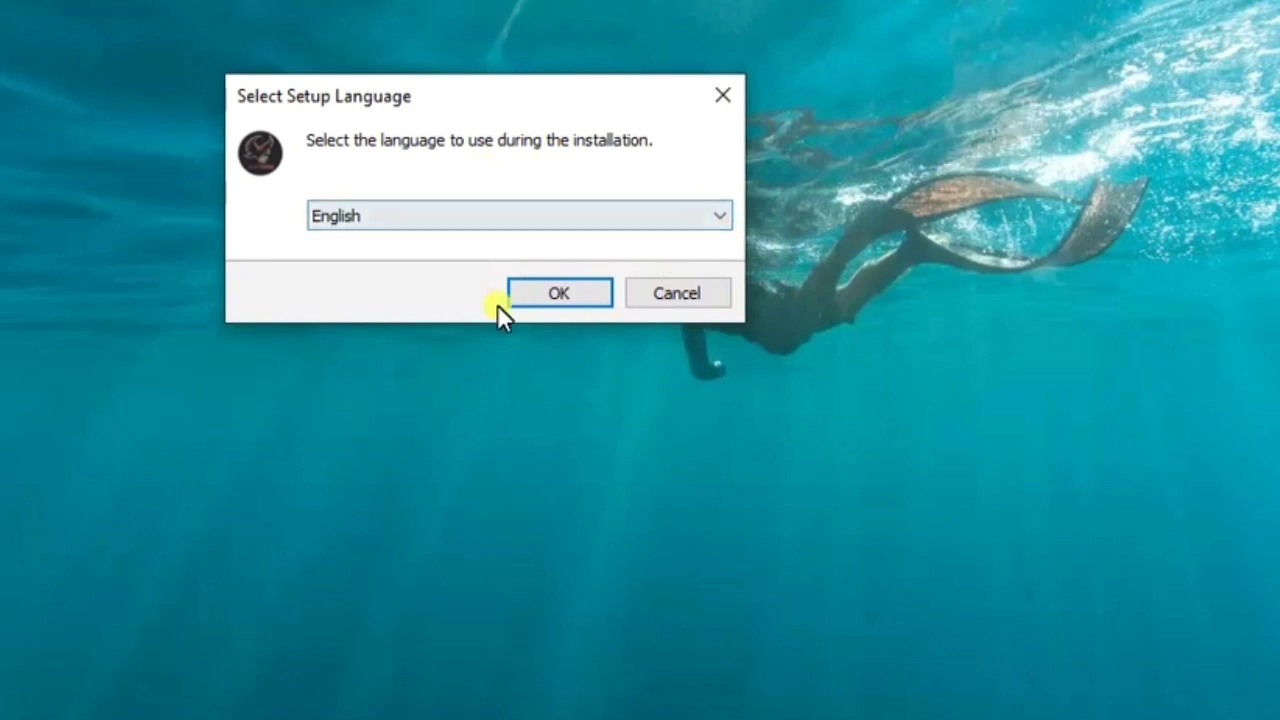
pyautogui.click(558, 303)
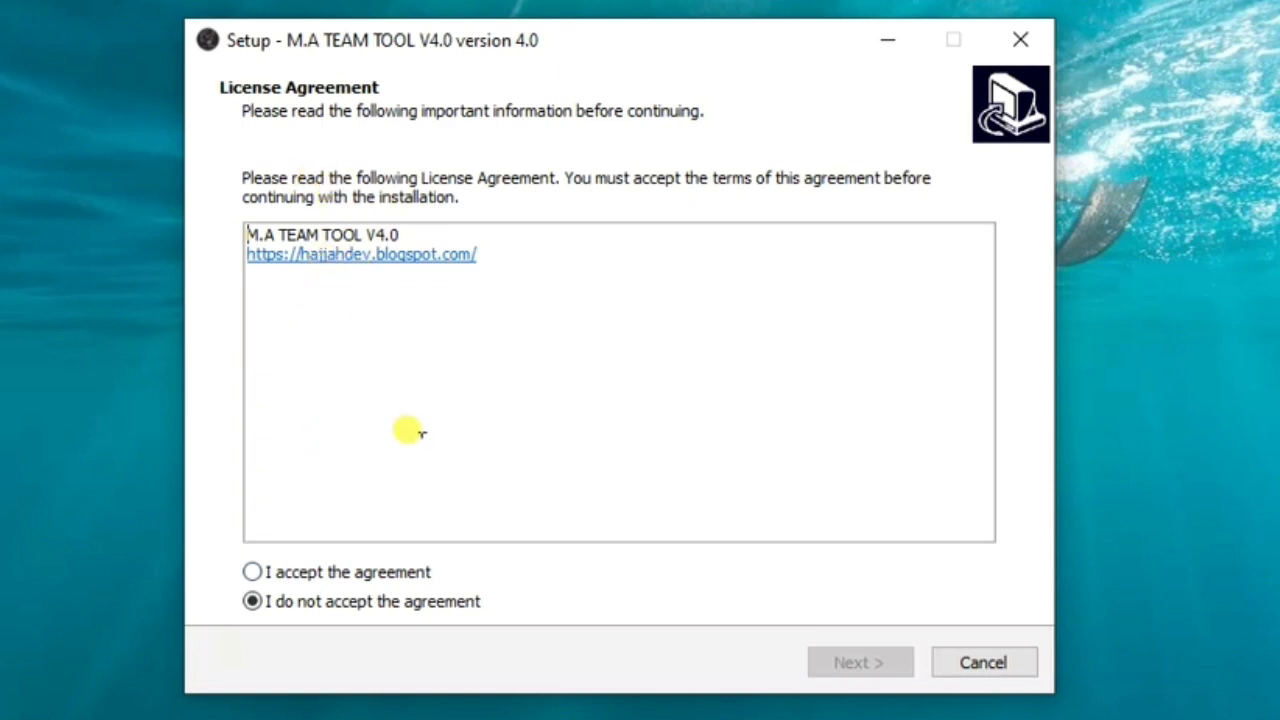
pyautogui.click(251, 571)
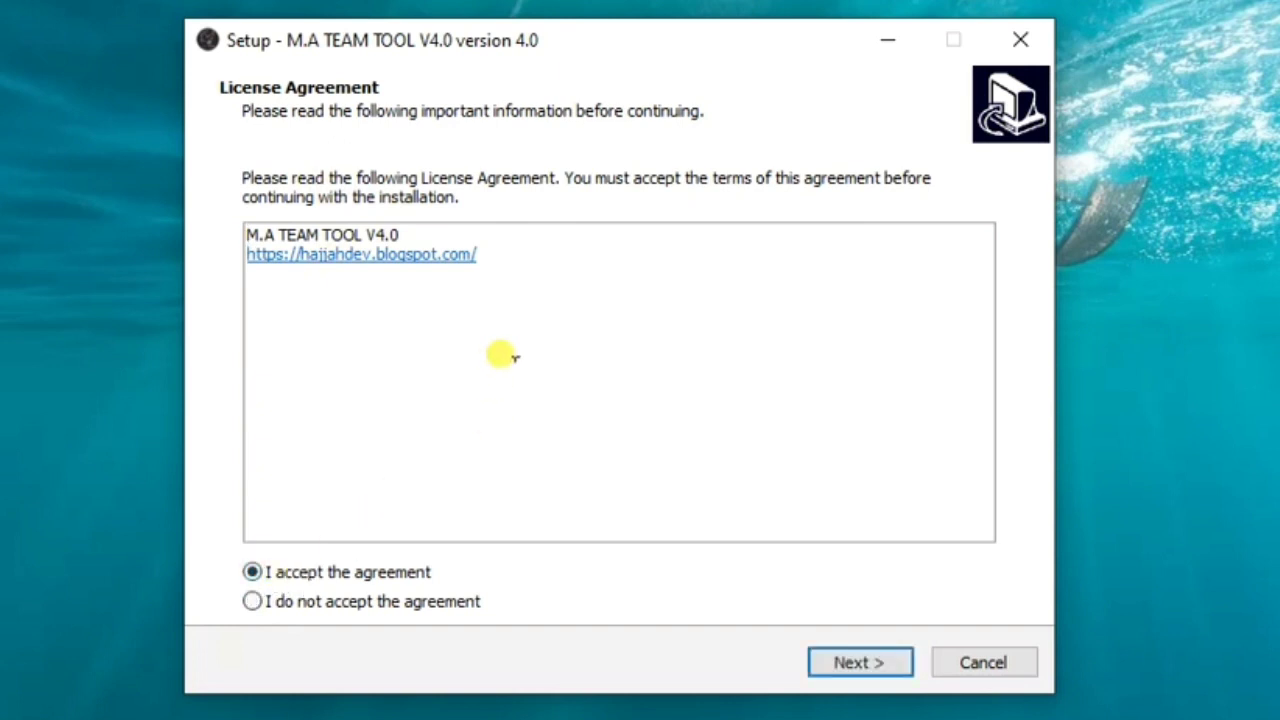
pyautogui.click(834, 673)
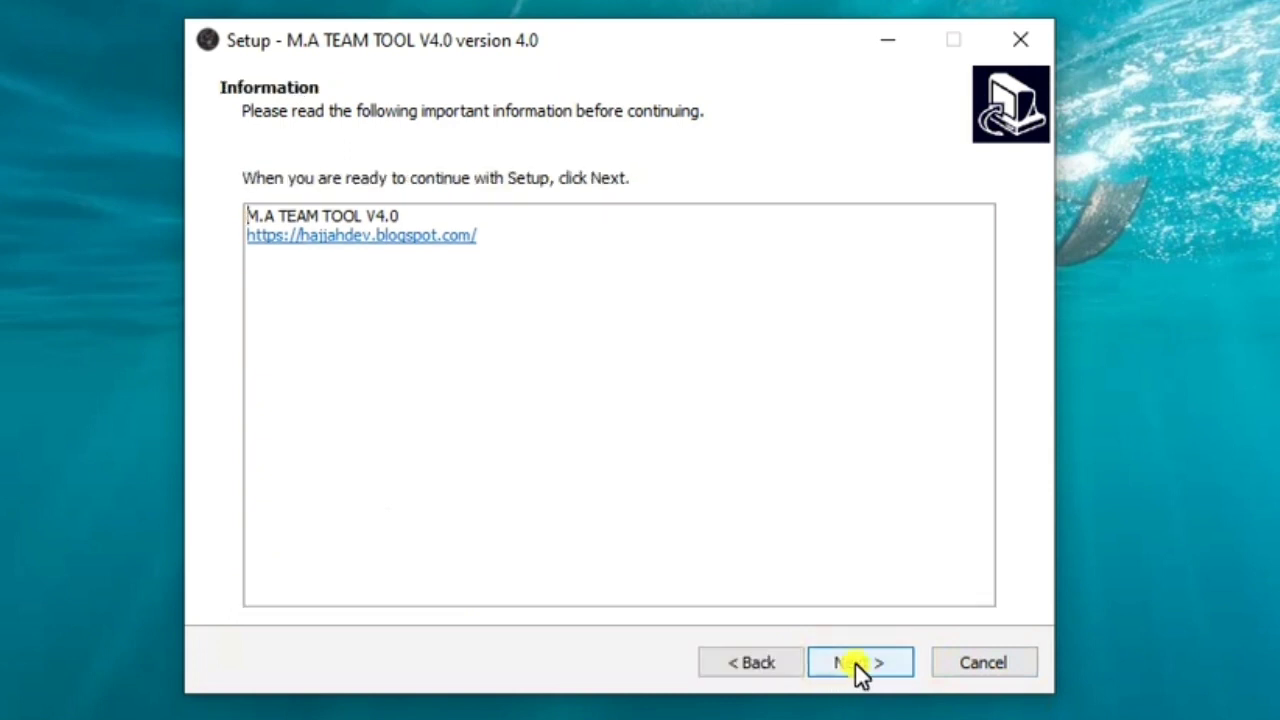
# Step: Install M.A TEAM TOOL V4.0 in the default Program Files (x86) folder with a desktop shortcut
pyautogui.click(855, 664)
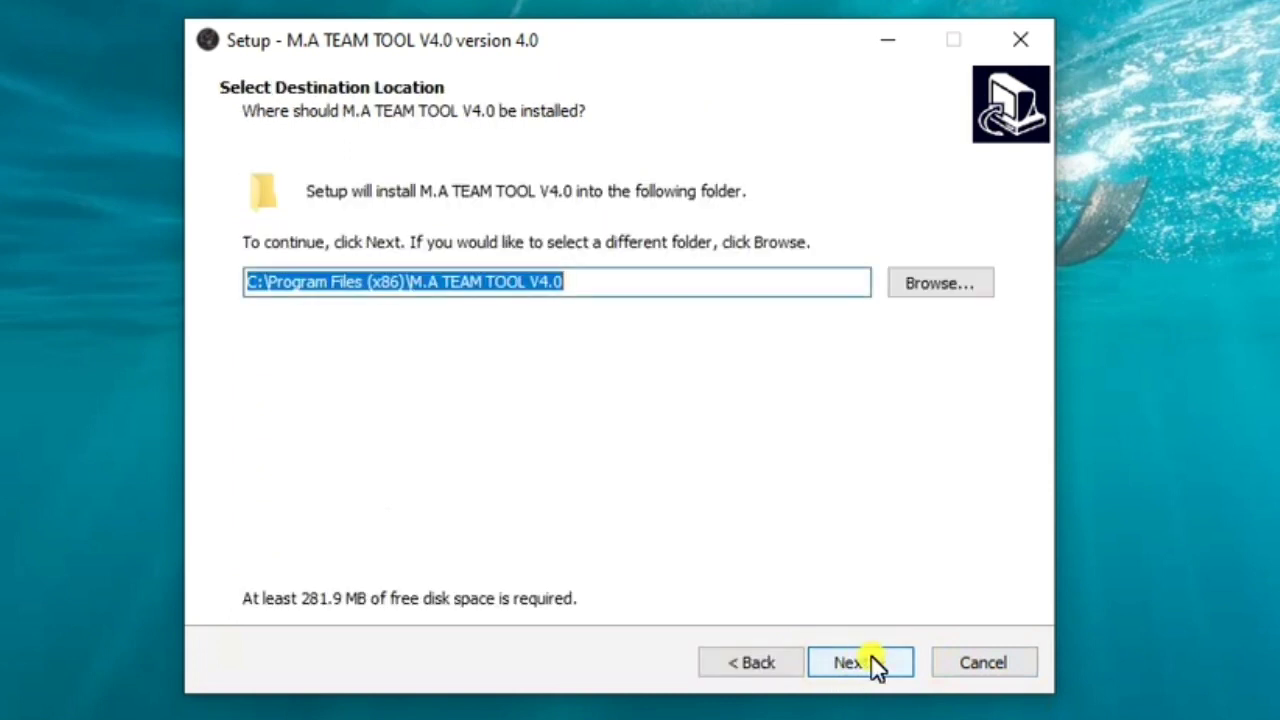
pyautogui.click(875, 665)
pyautogui.click(356, 264)
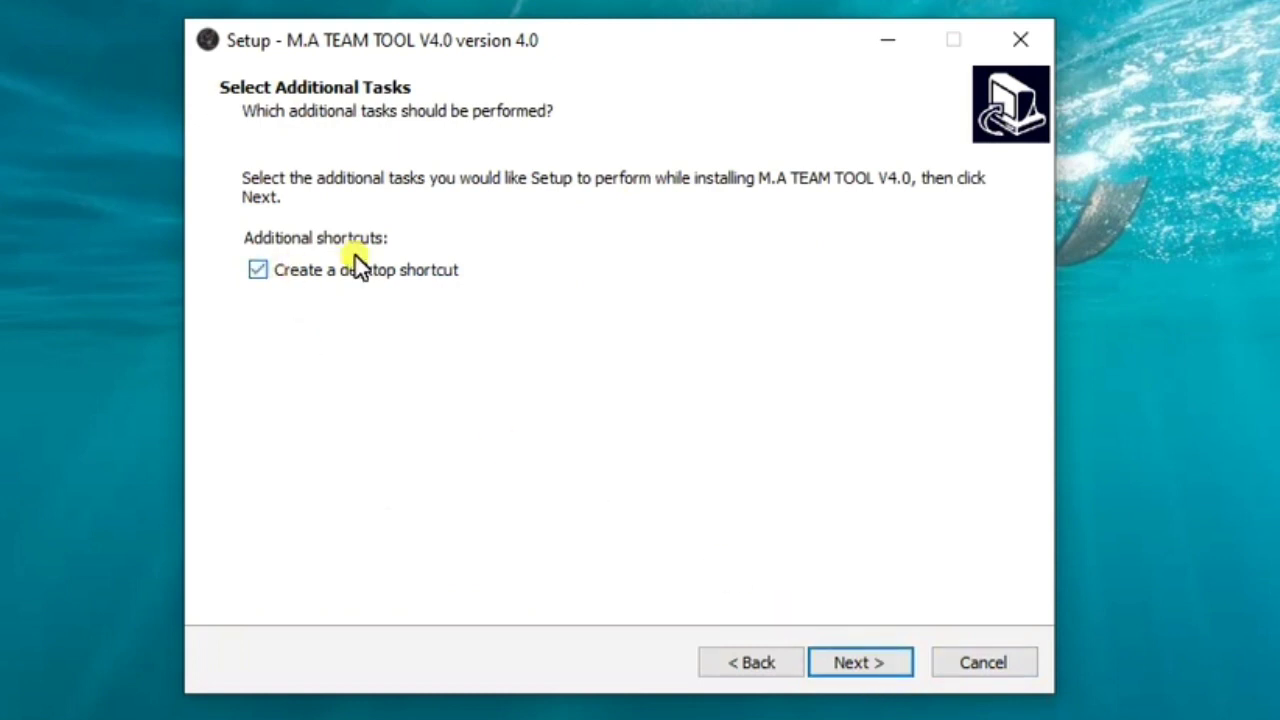
pyautogui.click(863, 668)
pyautogui.click(863, 665)
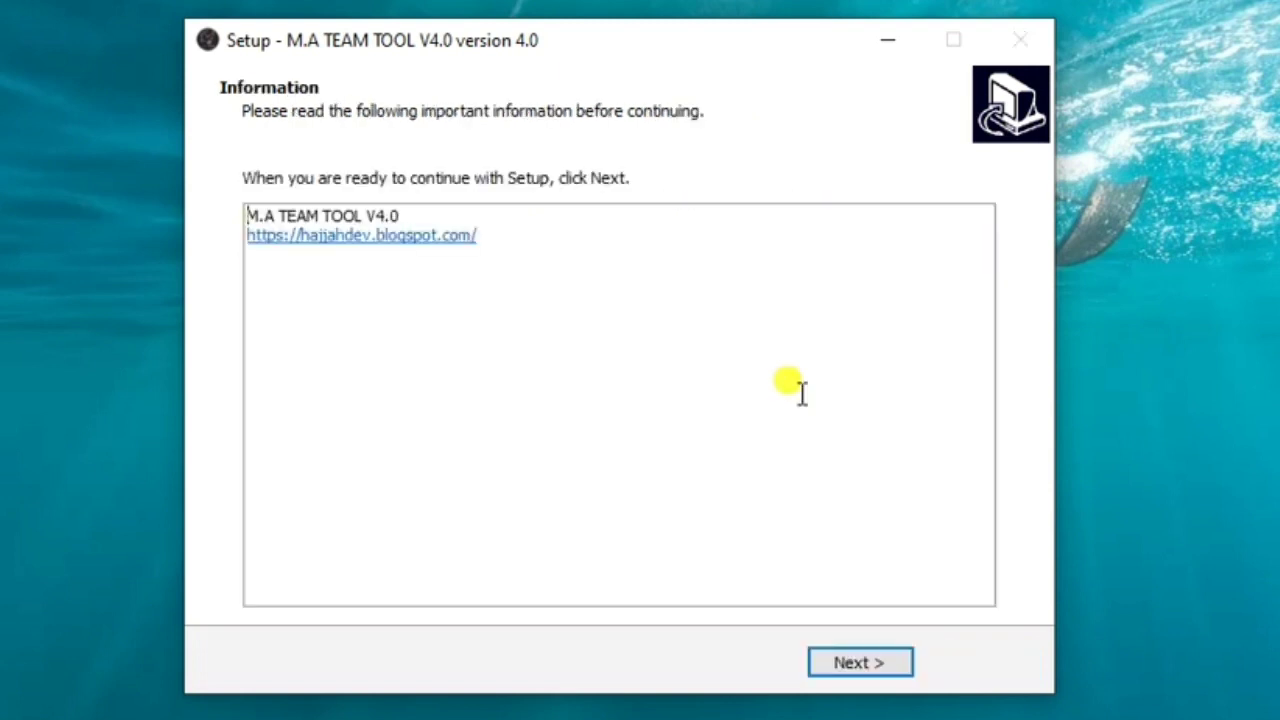
# Step: Finish the setup wizard with the option to launch M.A TEAM TOOL V4.0 turned off
pyautogui.click(862, 663)
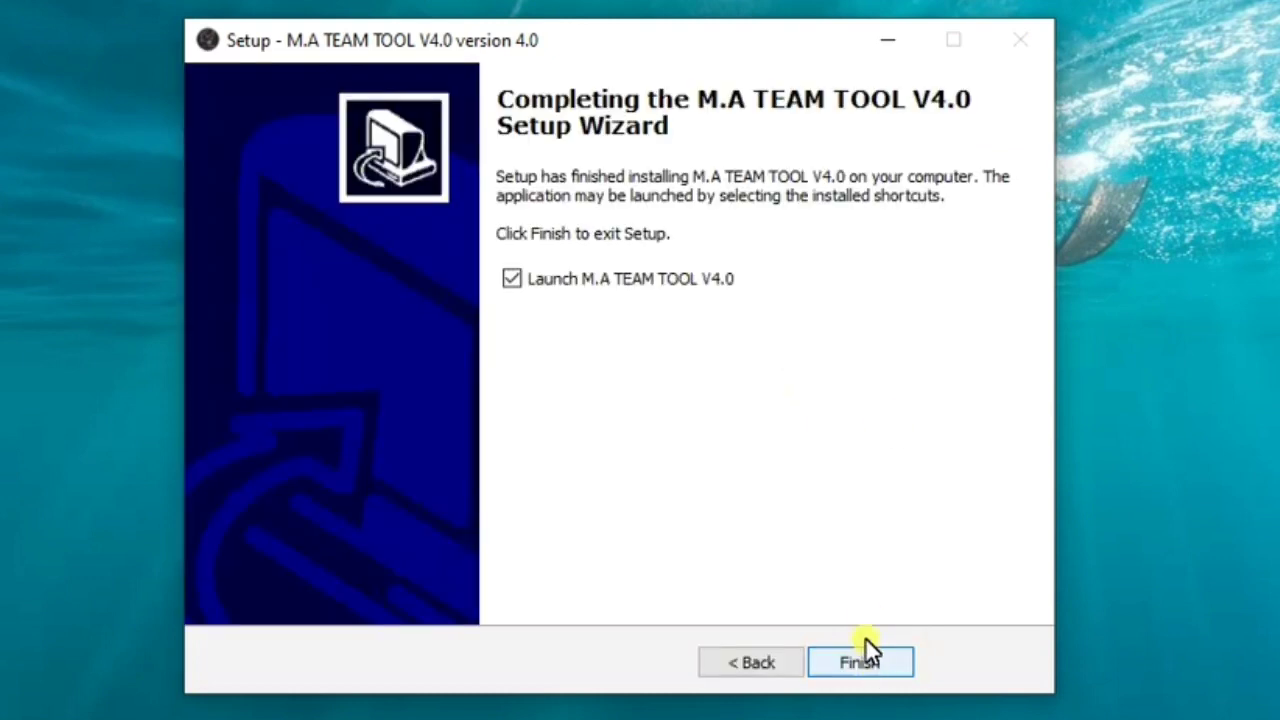
pyautogui.click(512, 279)
pyautogui.click(866, 664)
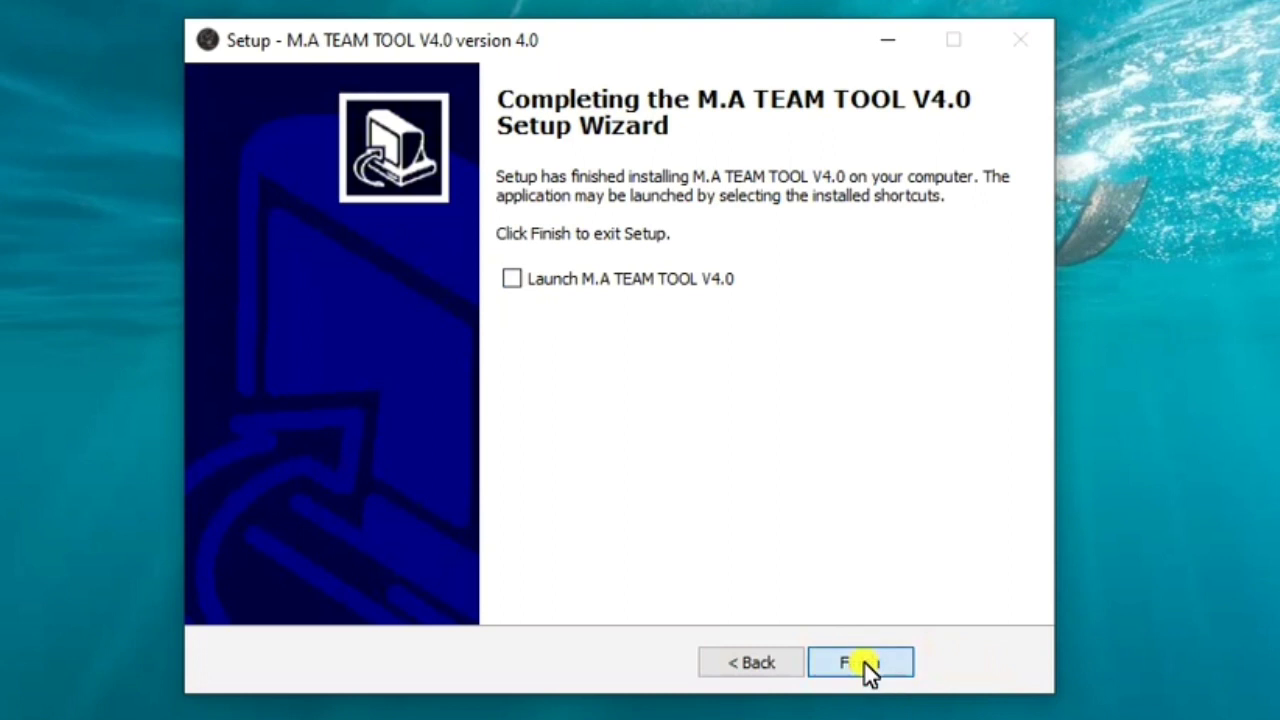
pyautogui.click(864, 662)
# Step: Open M.A TEAM TOOL V4.0 and show the Command functions for Samsung
pyautogui.rightClick(602, 402)
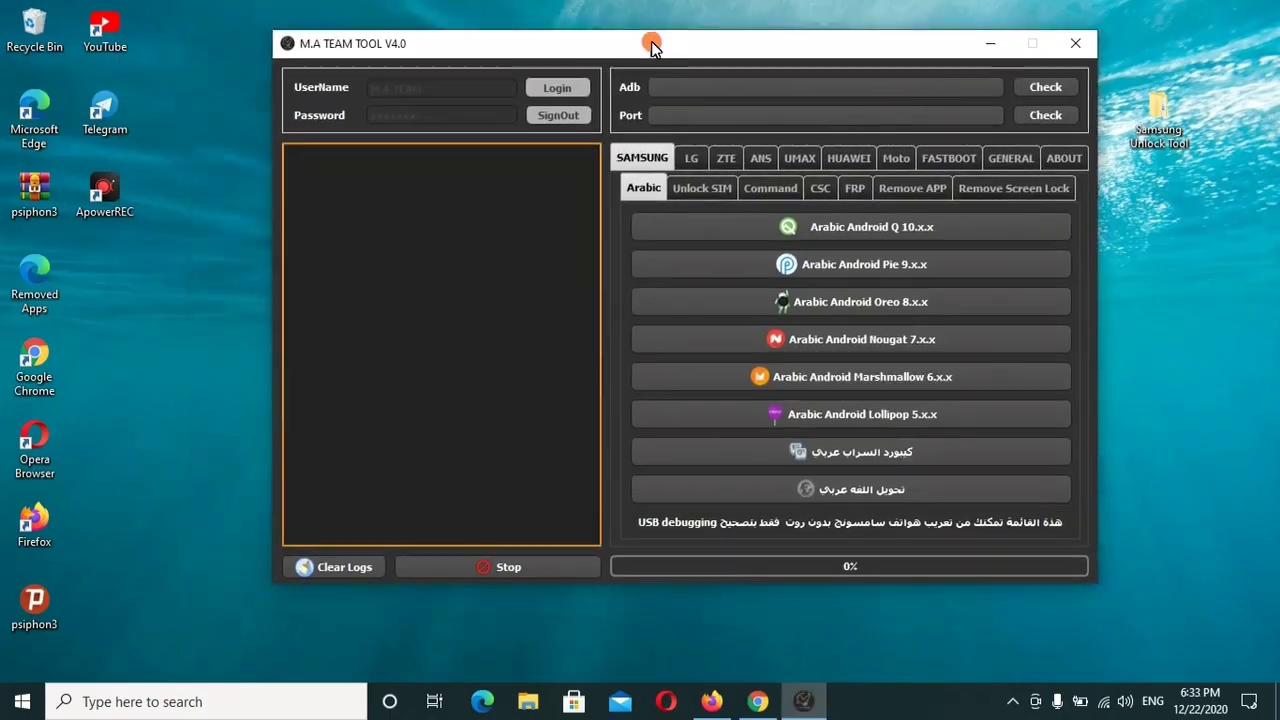
pyautogui.moveTo(640, 40); pyautogui.dragTo(618, 33)
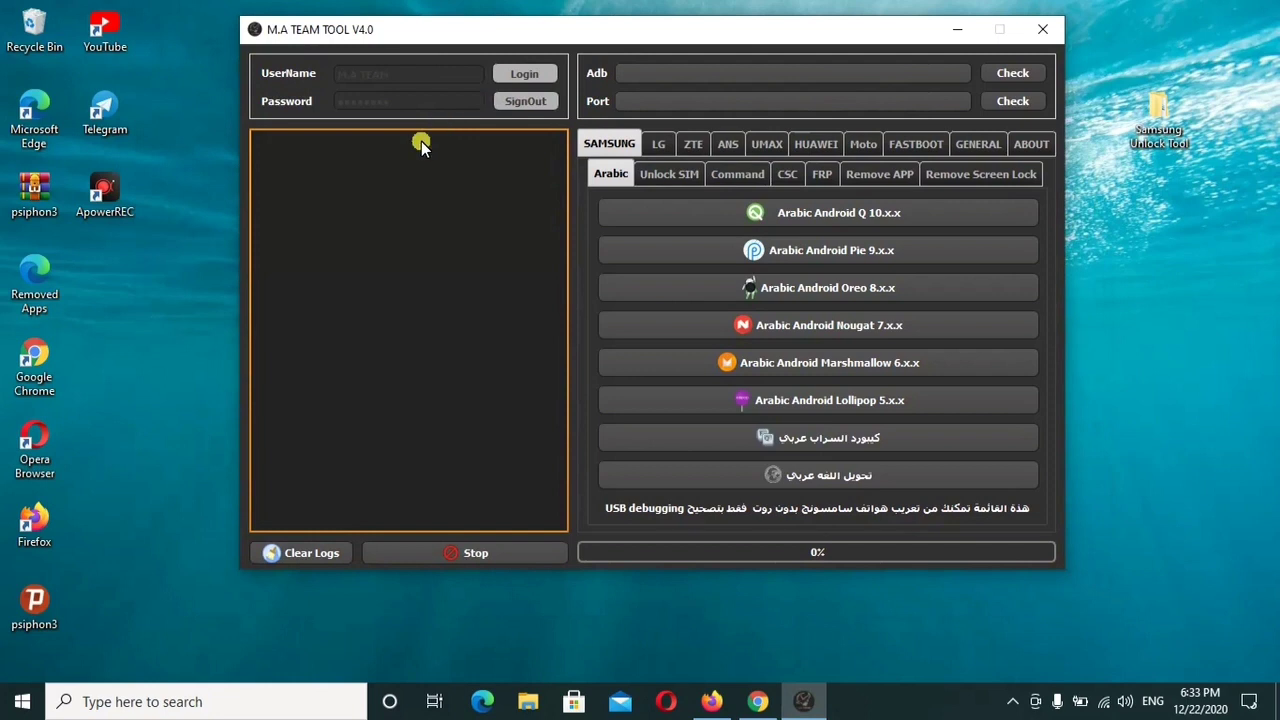
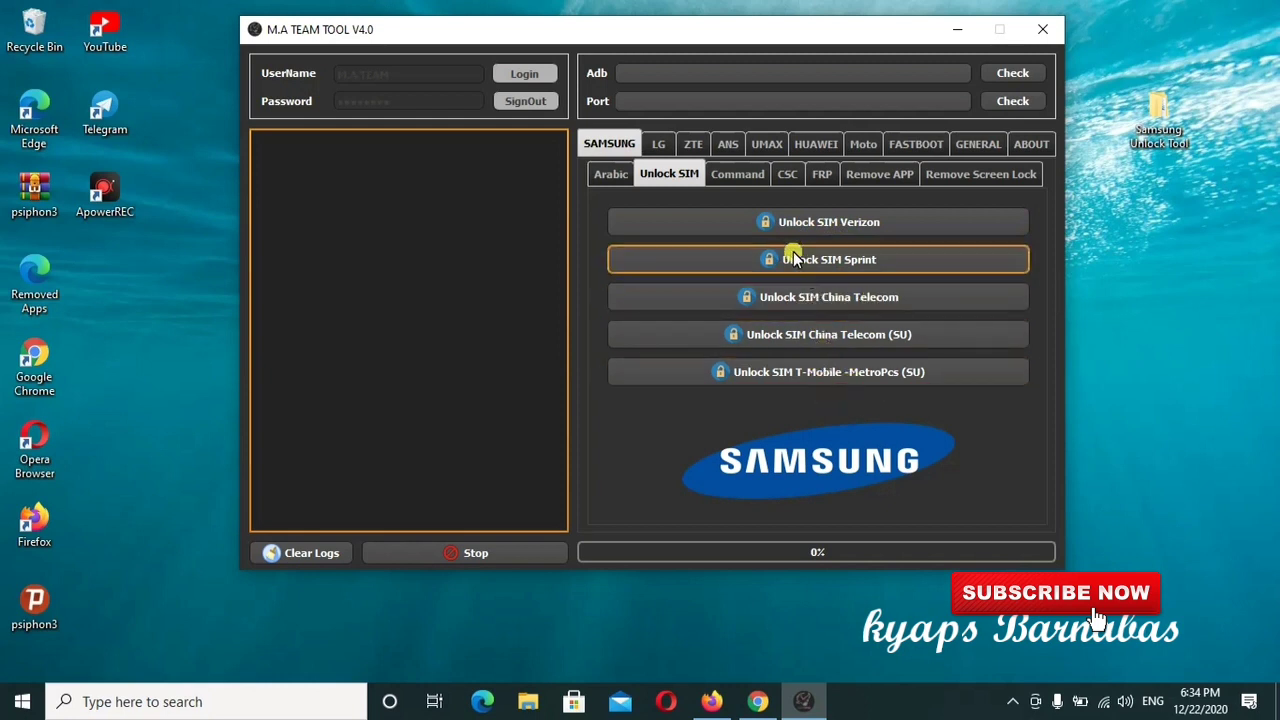
pyautogui.click(745, 174)
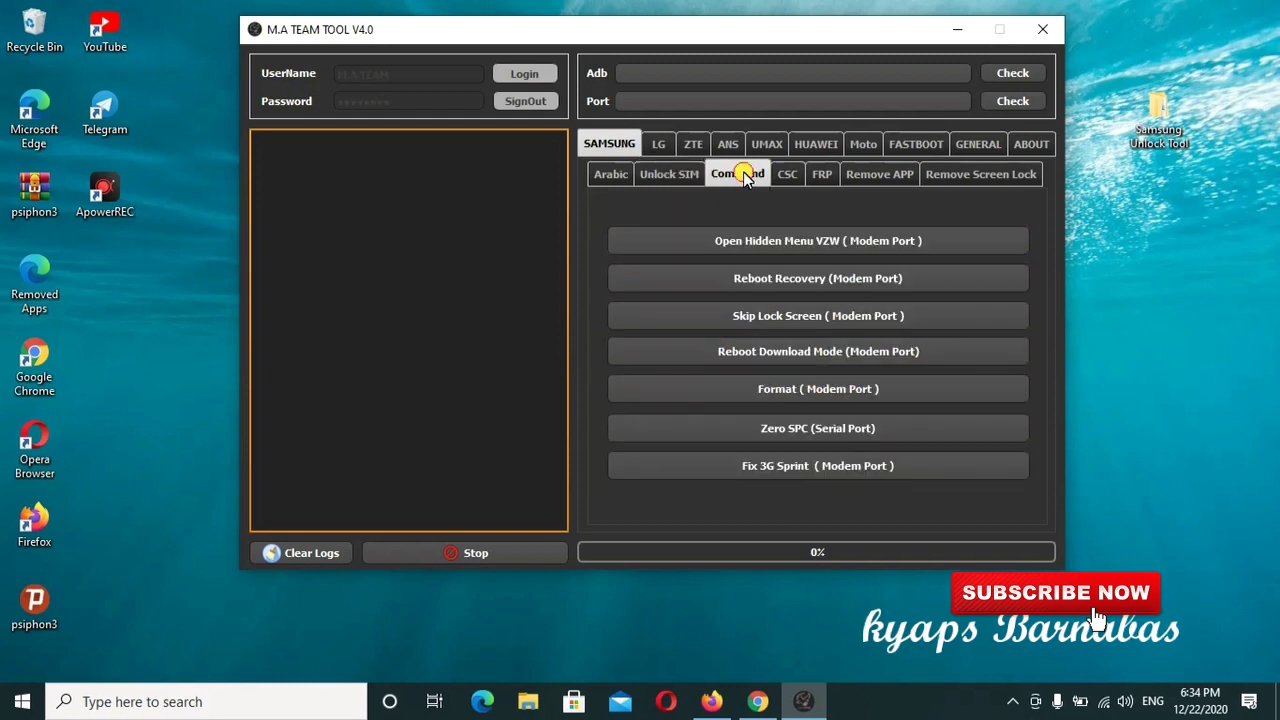
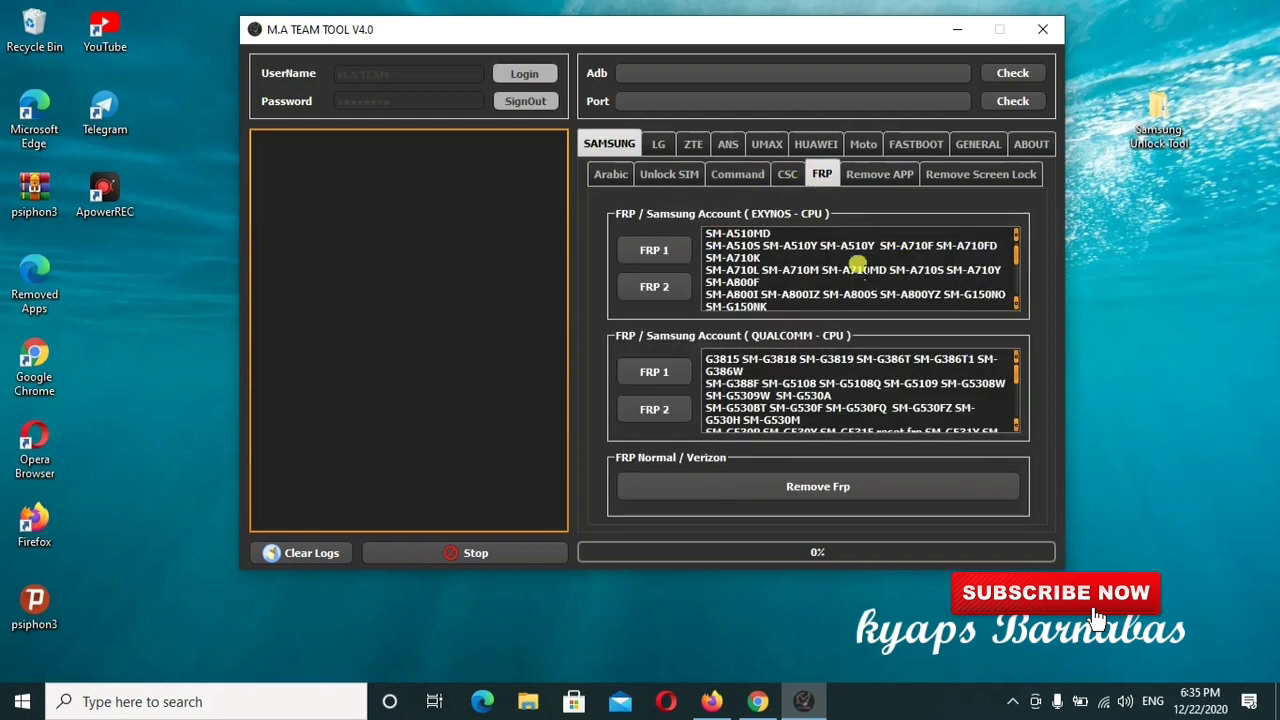
# Step: Examine the list of Exynos models supported for Samsung FRP and account removal
pyautogui.scroll(-1, 805, 268)
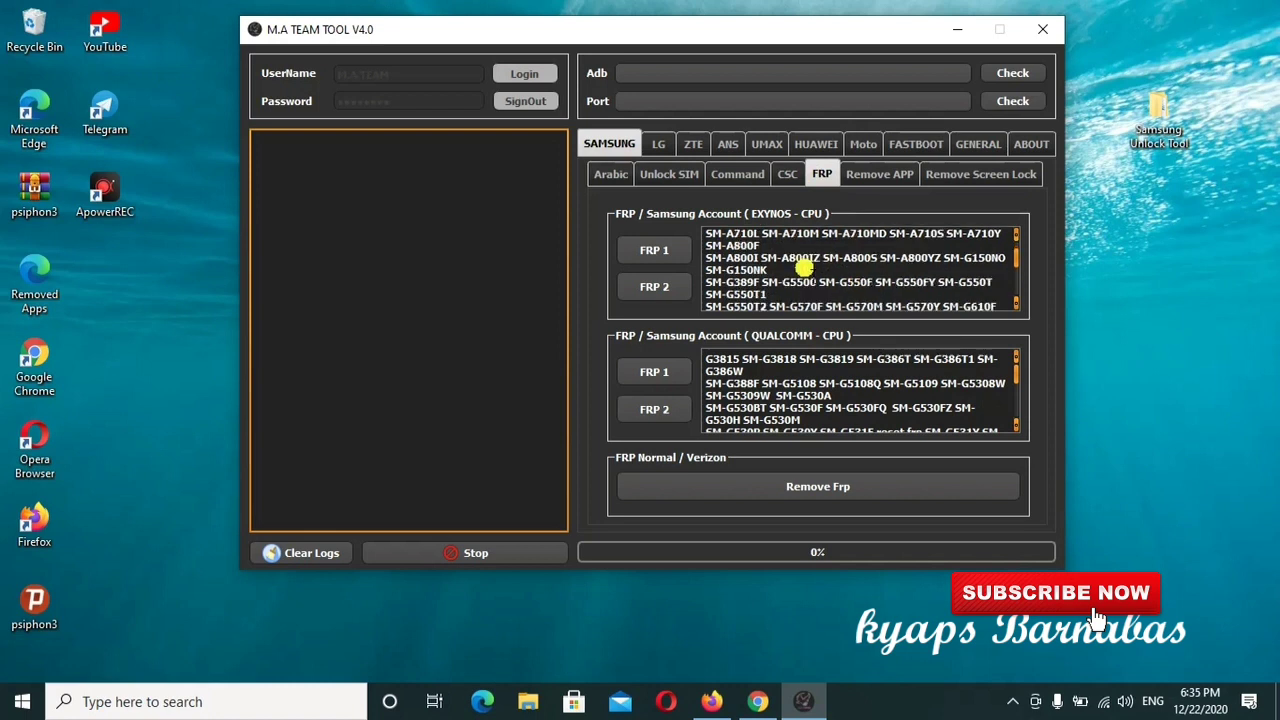
pyautogui.scroll(1, 805, 268)
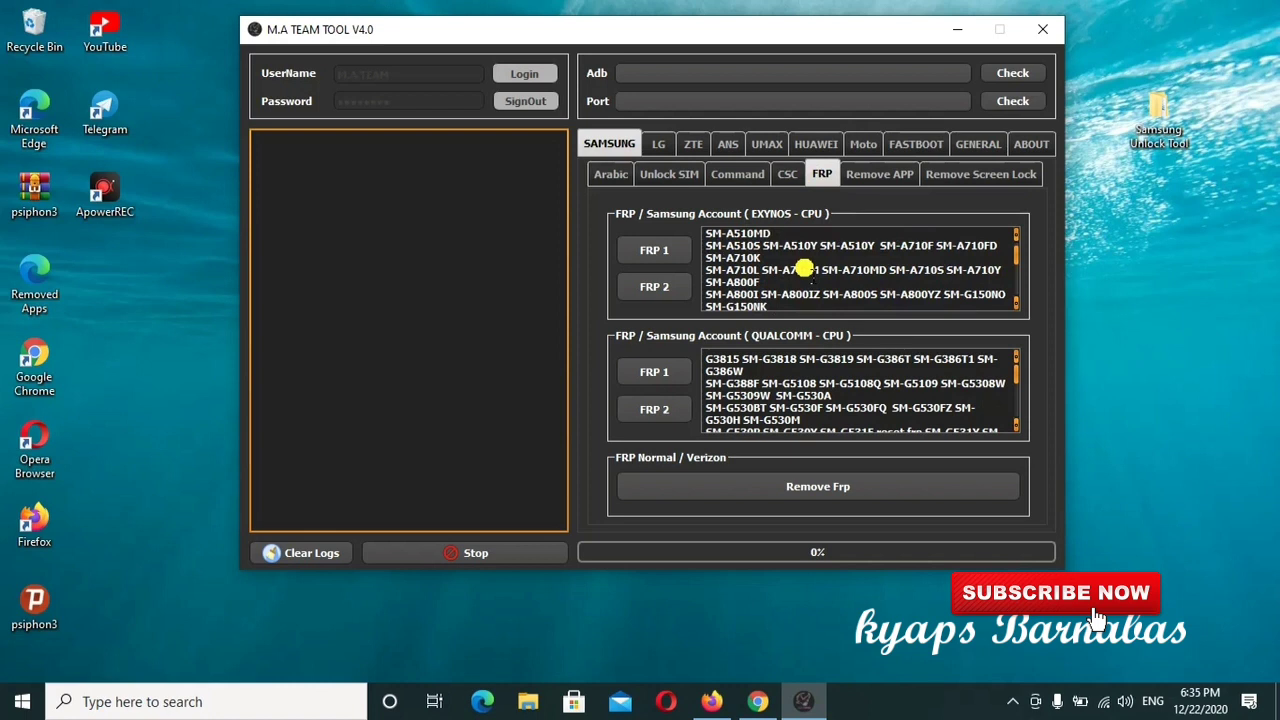
pyautogui.scroll(-5, 805, 269)
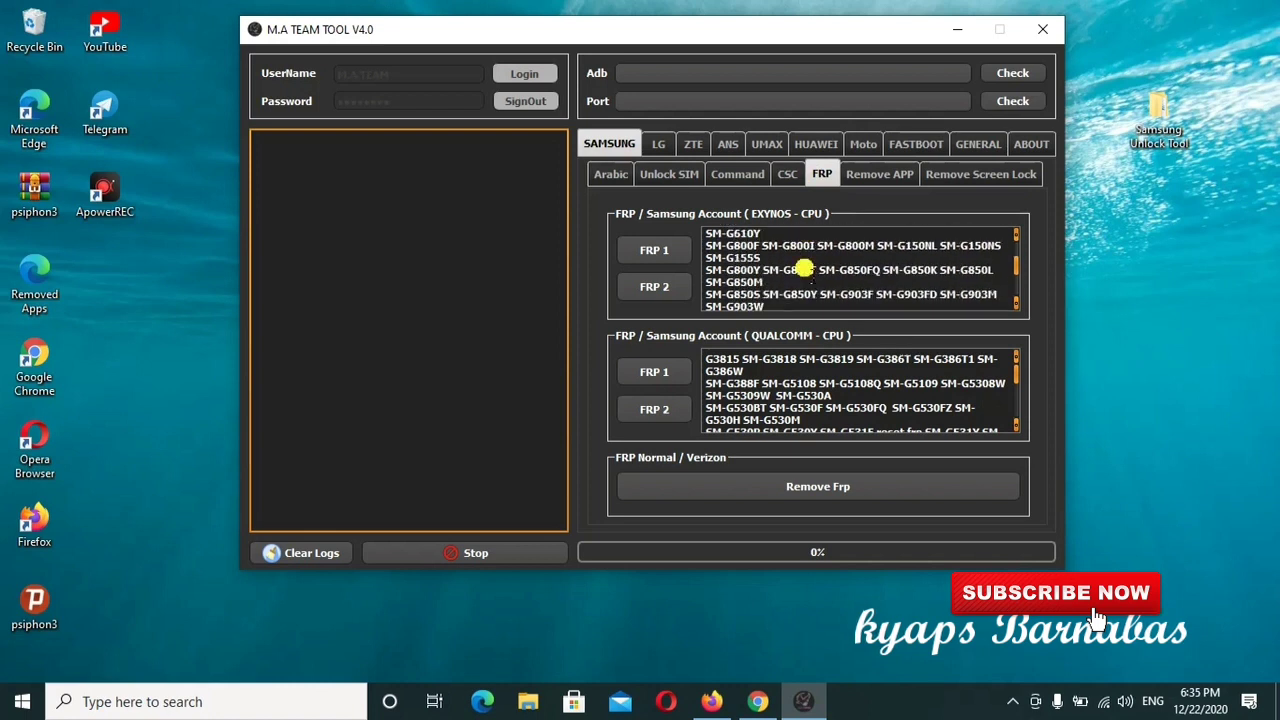
pyautogui.scroll(-2, 805, 269)
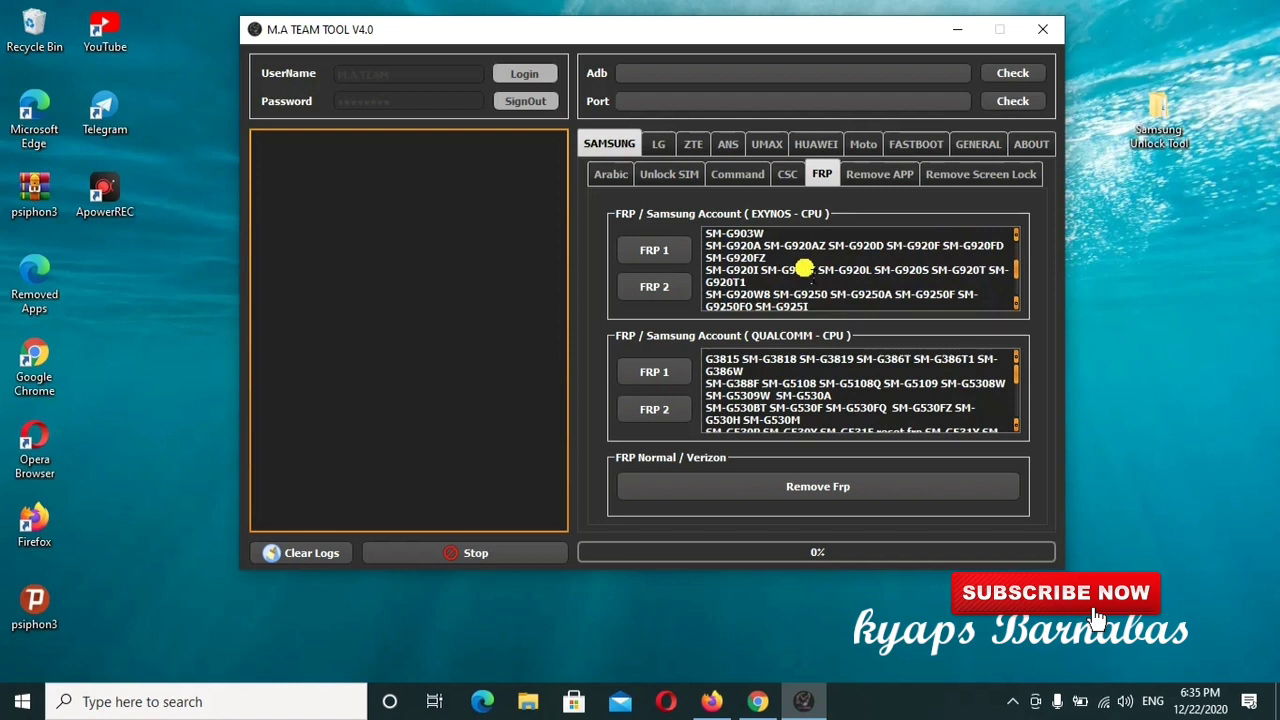
pyautogui.scroll(-2, 805, 269)
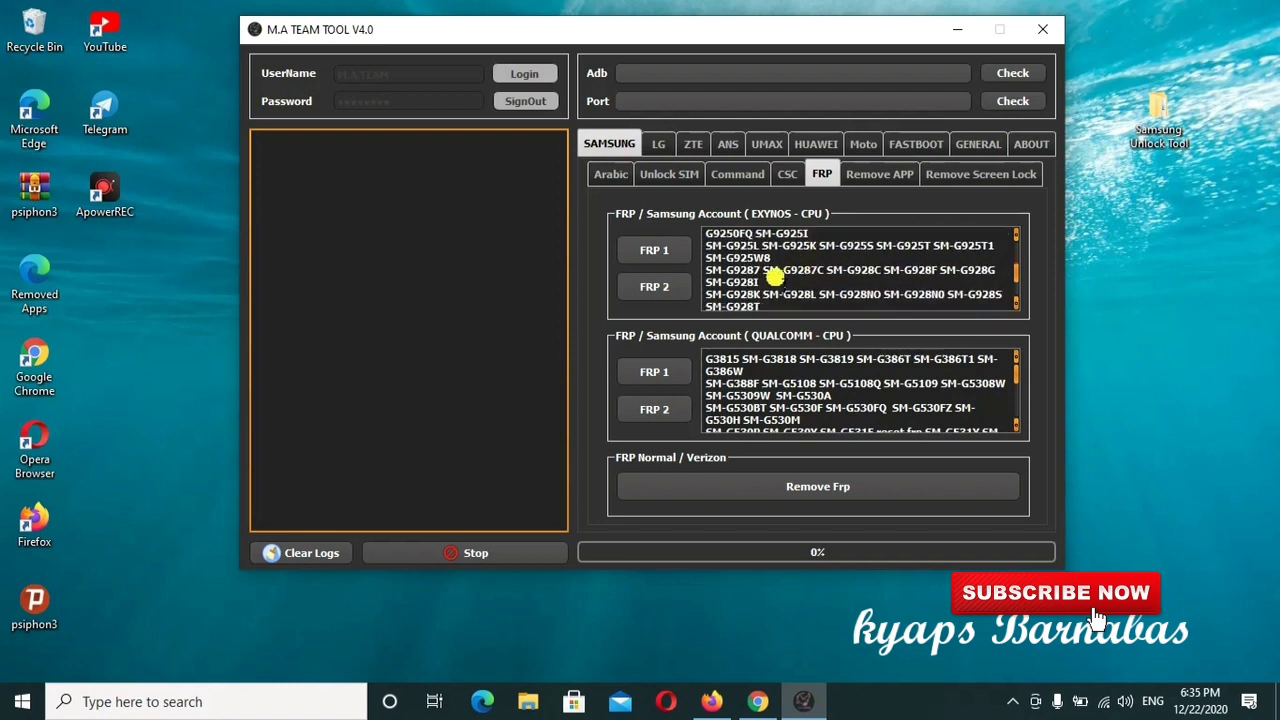
pyautogui.scroll(-4, 775, 276)
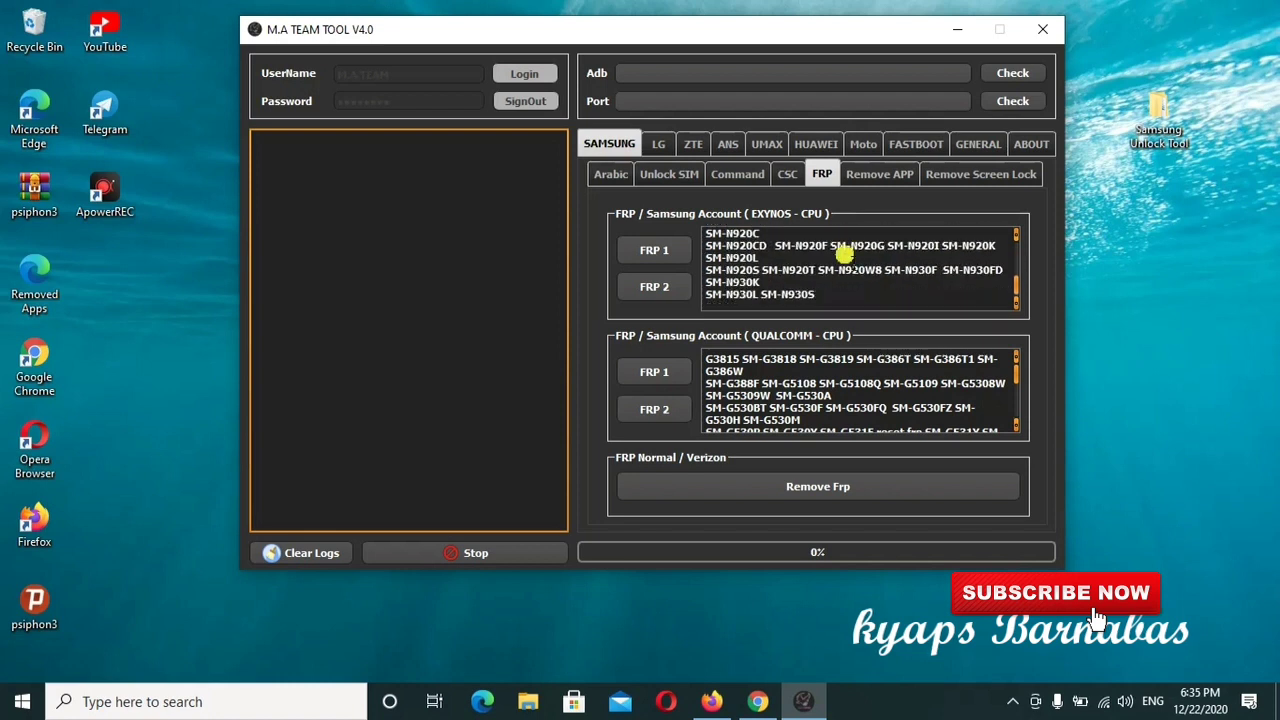
# Step: Examine the list of Qualcomm models supported for Samsung FRP and account removal
pyautogui.scroll(-2, 830, 393)
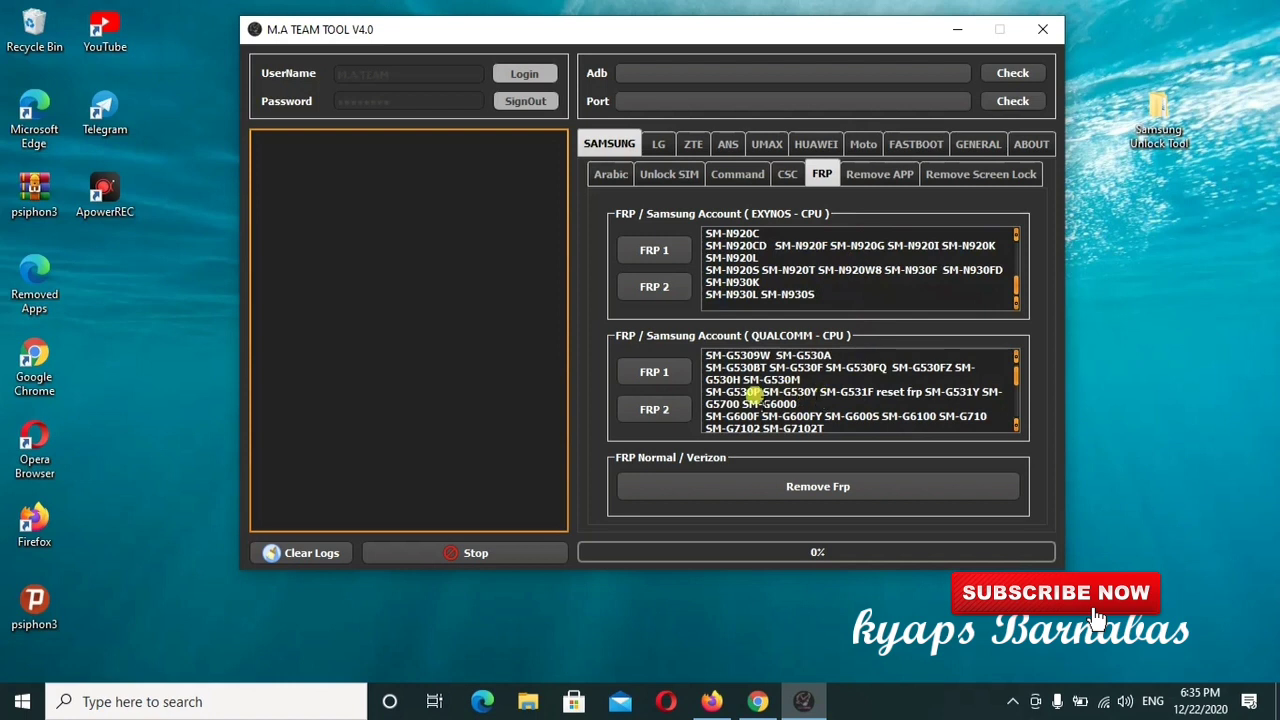
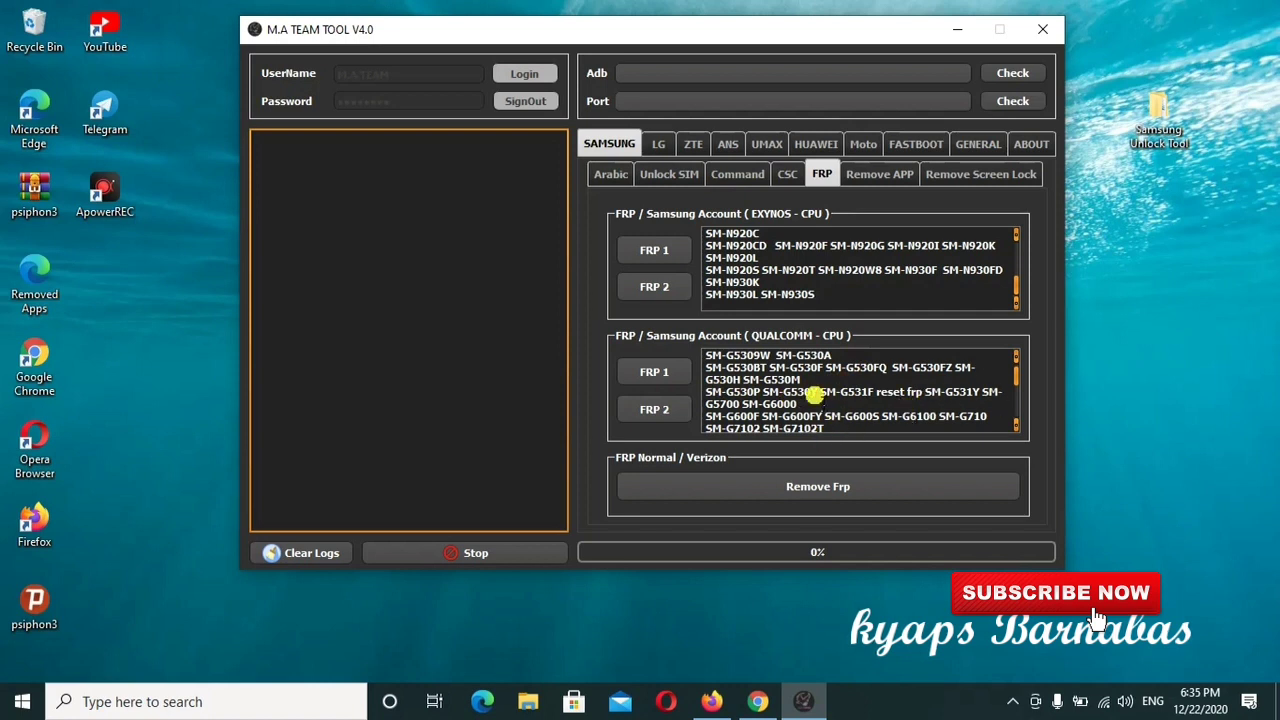
pyautogui.scroll(-3, 815, 388)
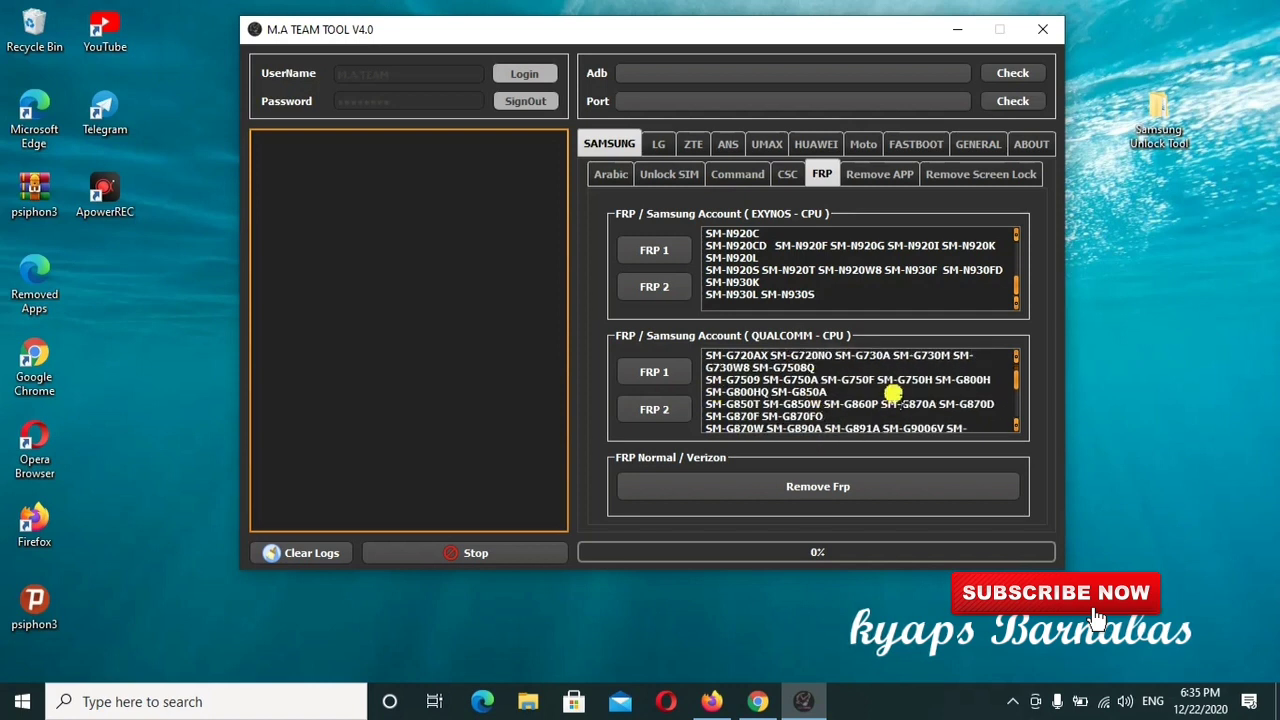
pyautogui.scroll(-3, 833, 388)
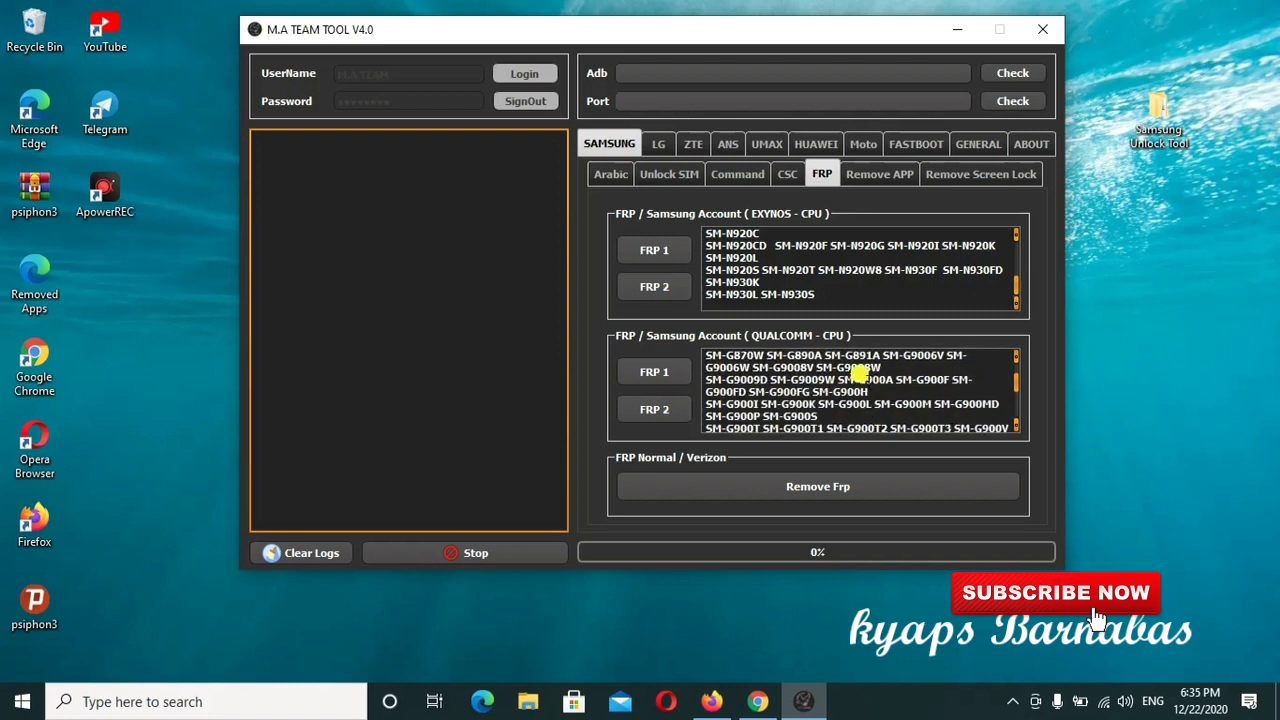
pyautogui.scroll(-1, 857, 368)
pyautogui.scroll(-3, 860, 368)
pyautogui.scroll(-3, 857, 390)
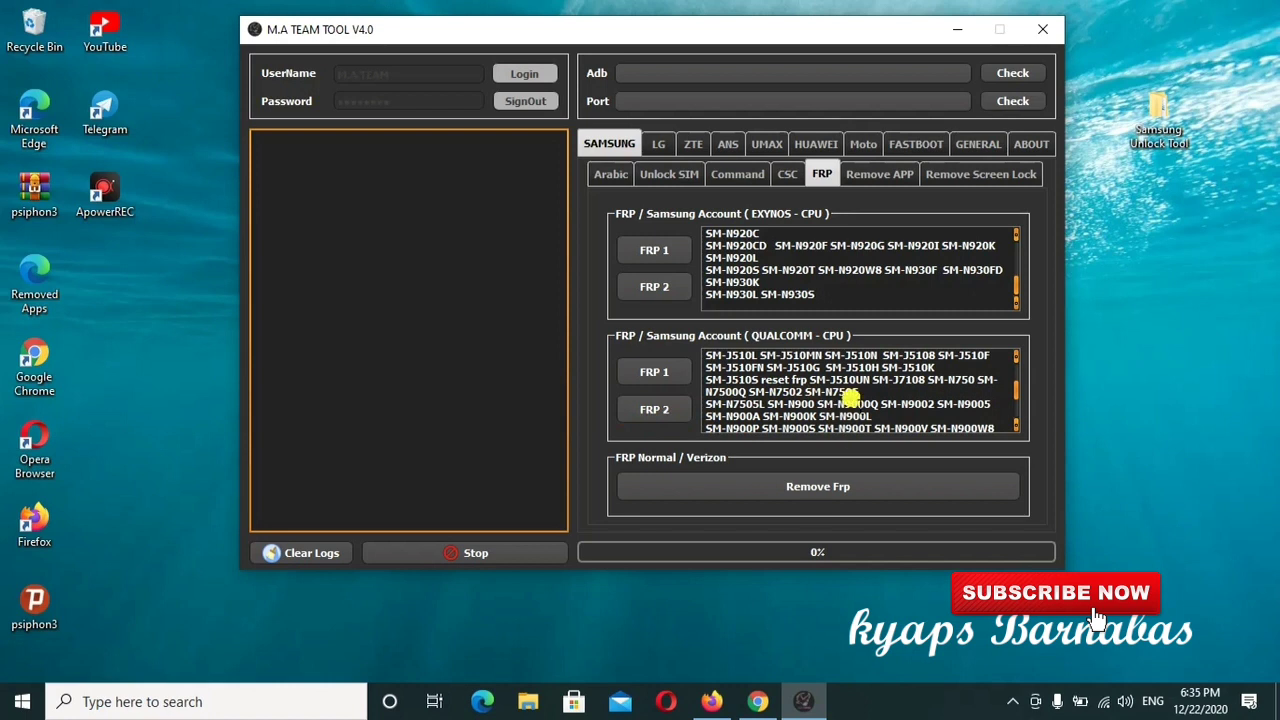
pyautogui.scroll(-3, 846, 398)
pyautogui.scroll(-3, 857, 394)
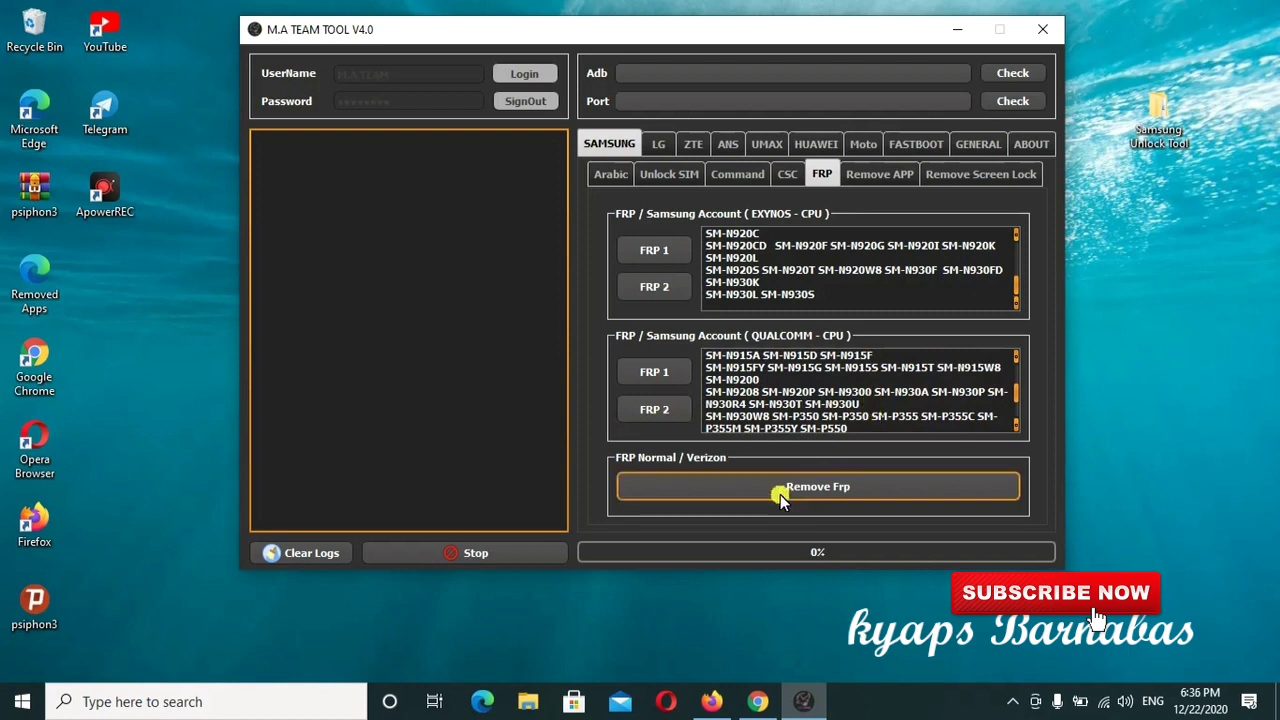
# Step: Review the Samsung app removal options, followed by the functions offered for LG, UMAX, Moto and Fastboot
pyautogui.click(884, 174)
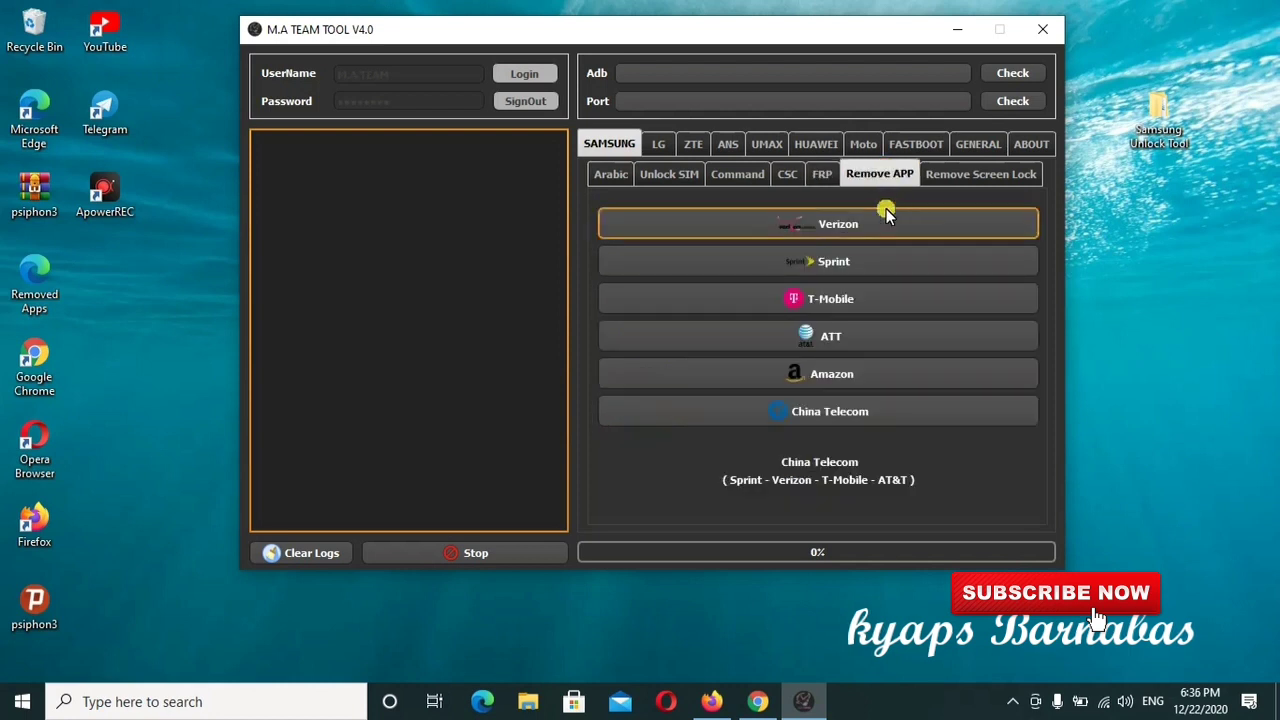
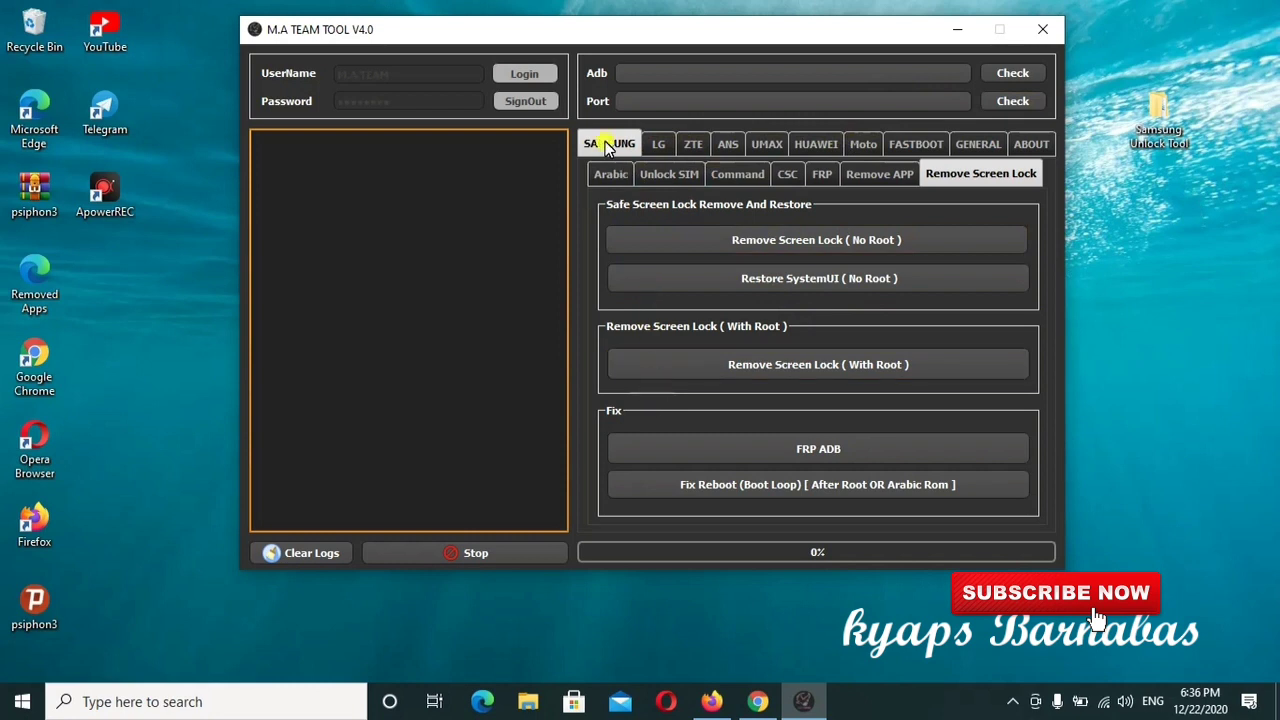
pyautogui.click(656, 144)
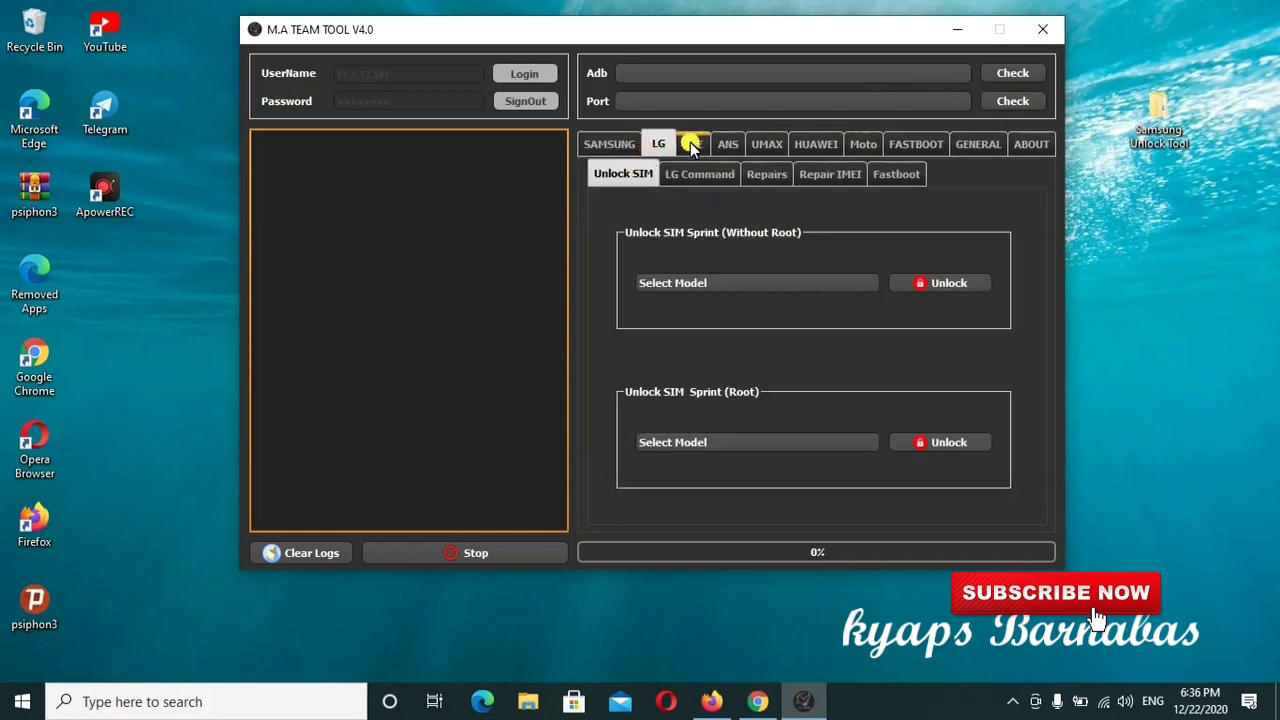
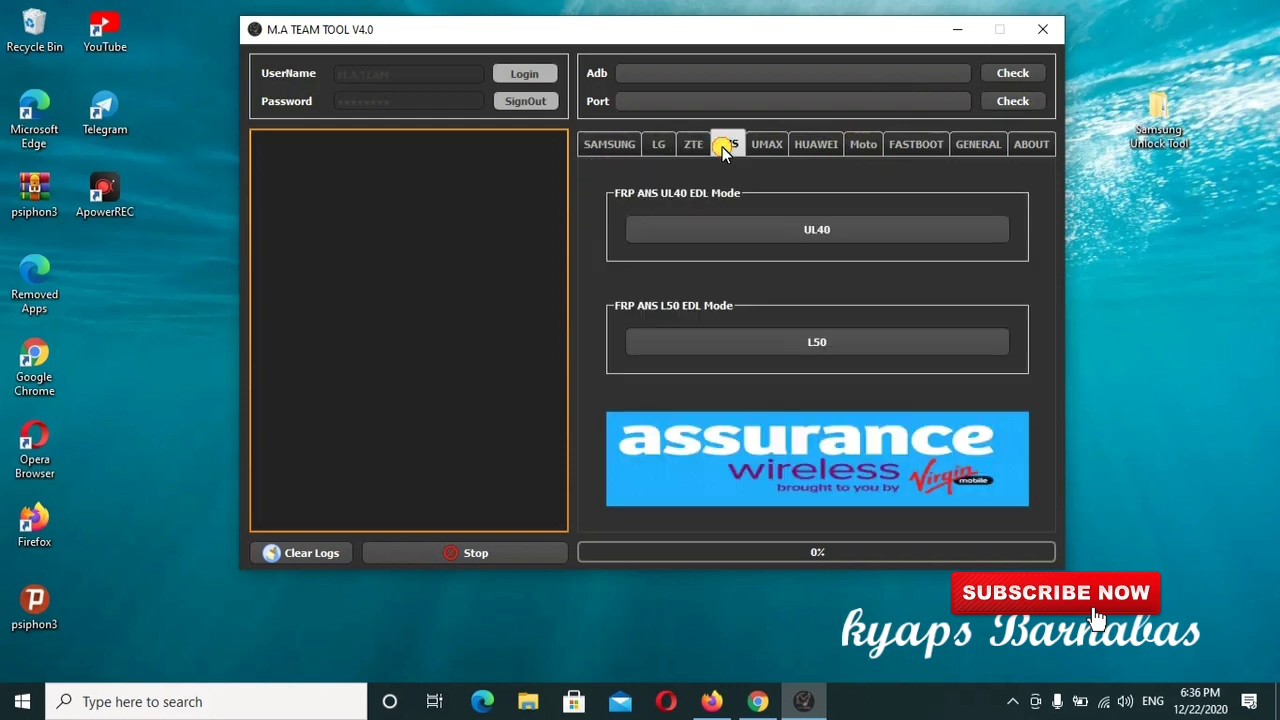
pyautogui.click(767, 145)
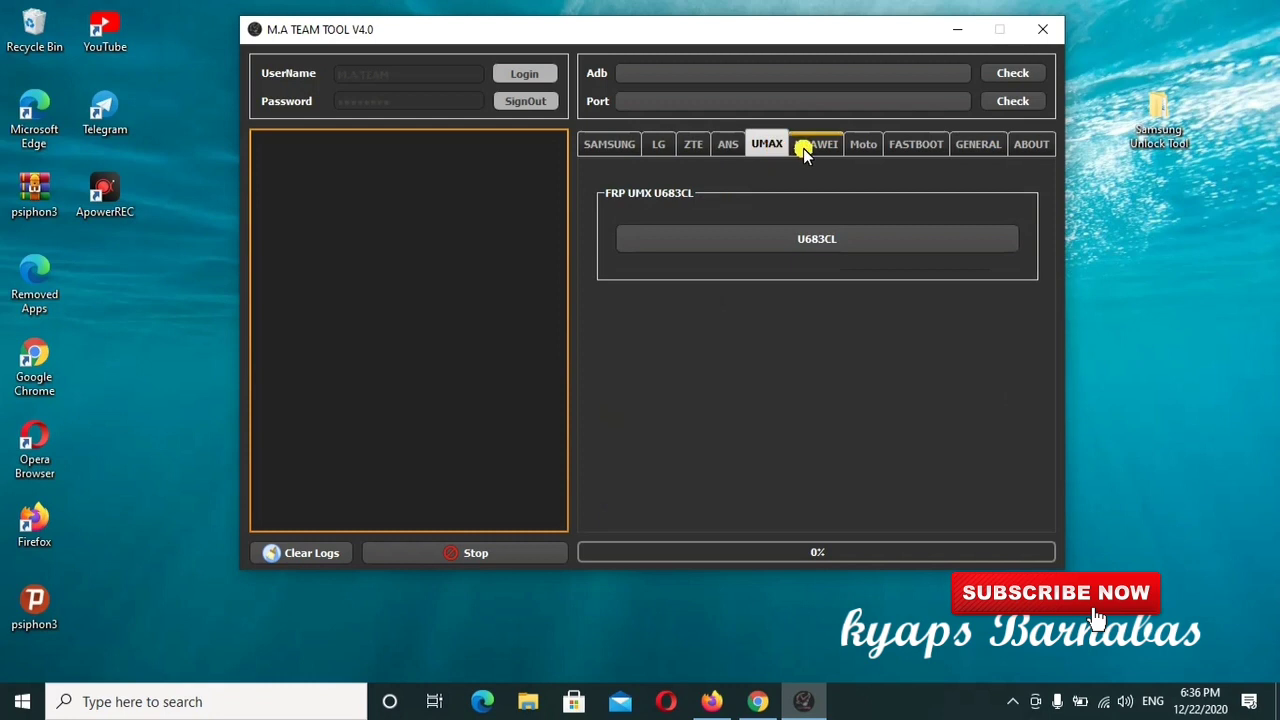
pyautogui.click(860, 145)
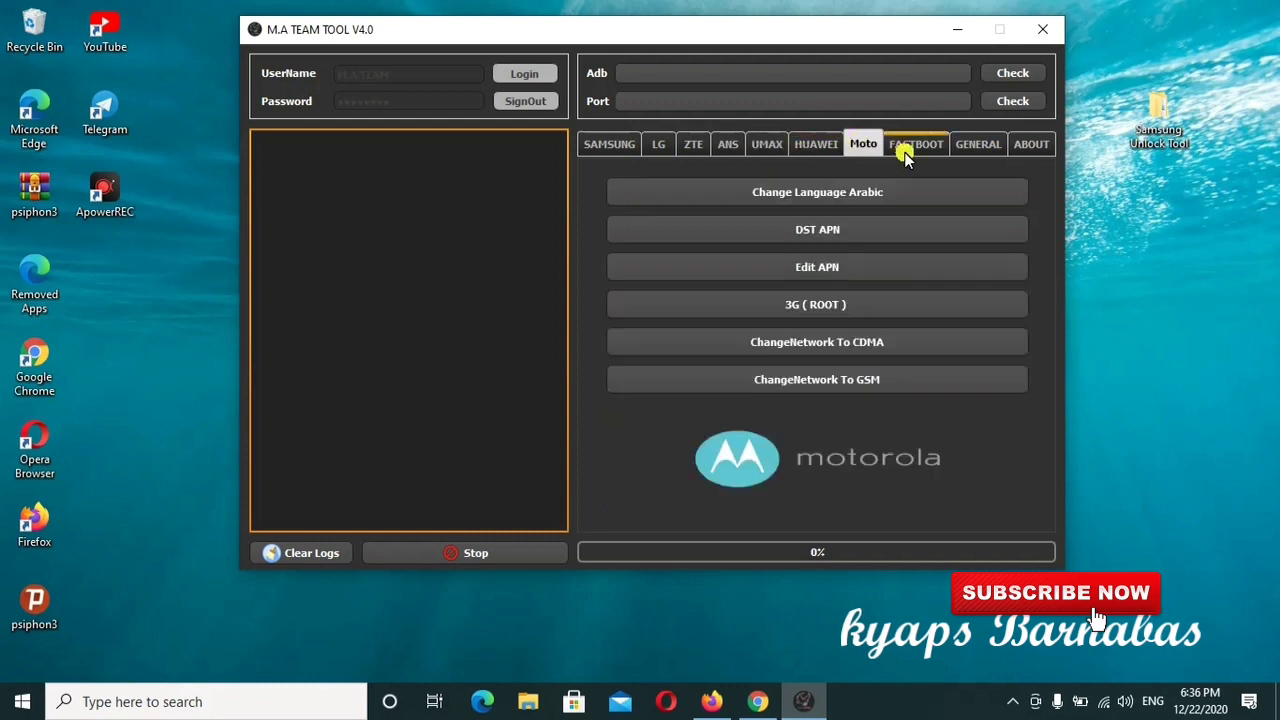
pyautogui.click(905, 155)
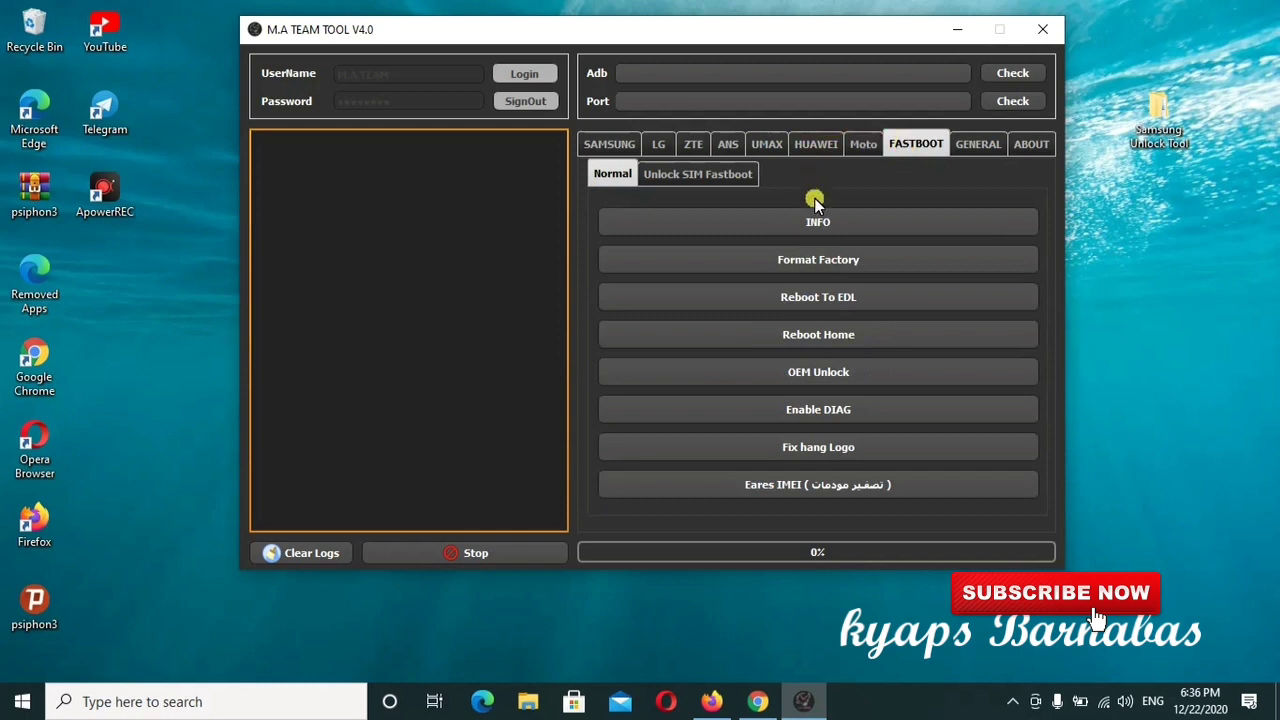